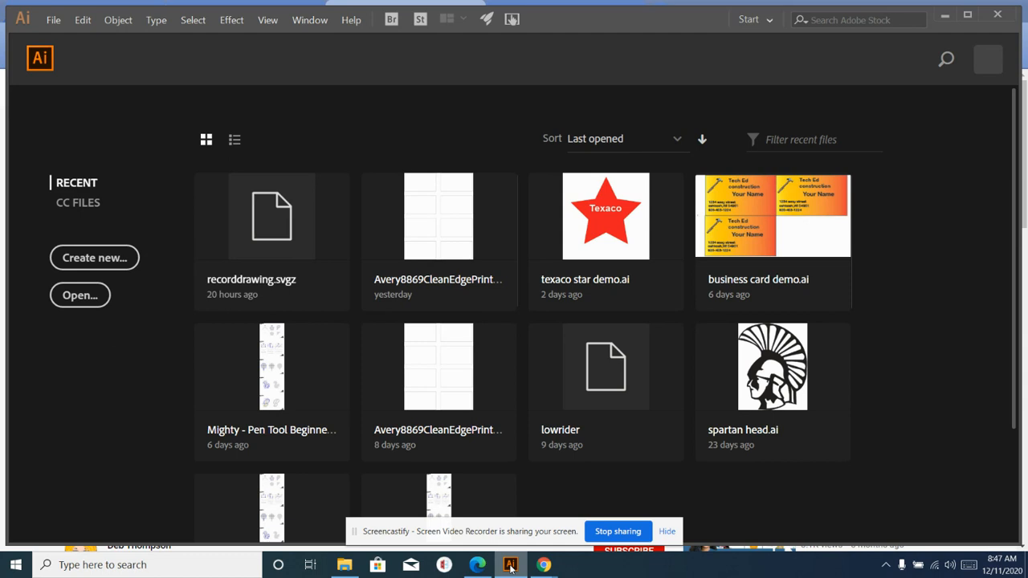
- Create a new Letter print document named 'letter head for business' measured in inches
click(94, 258)
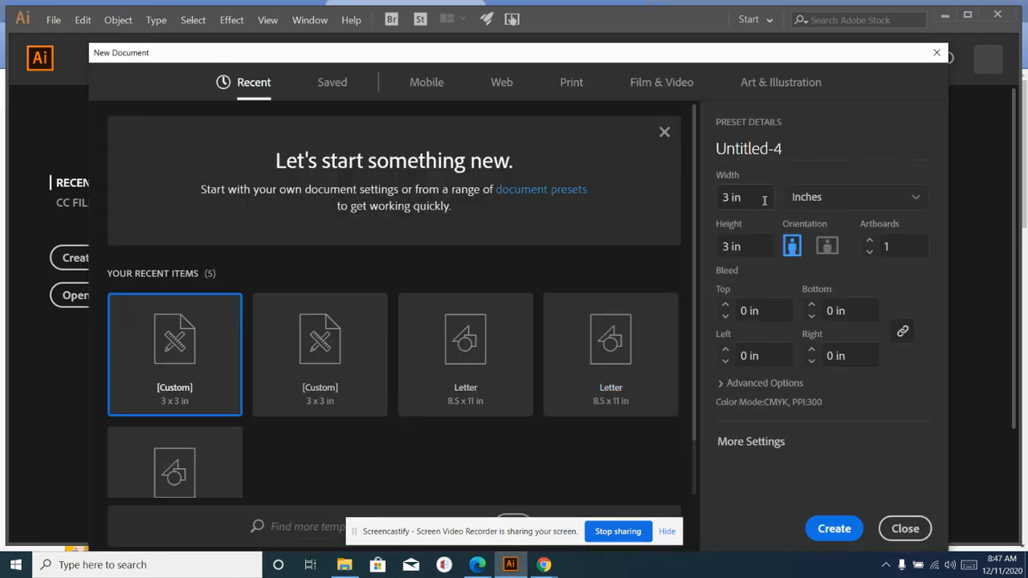
click(785, 143)
drag(785, 143, 710, 137)
text(let)
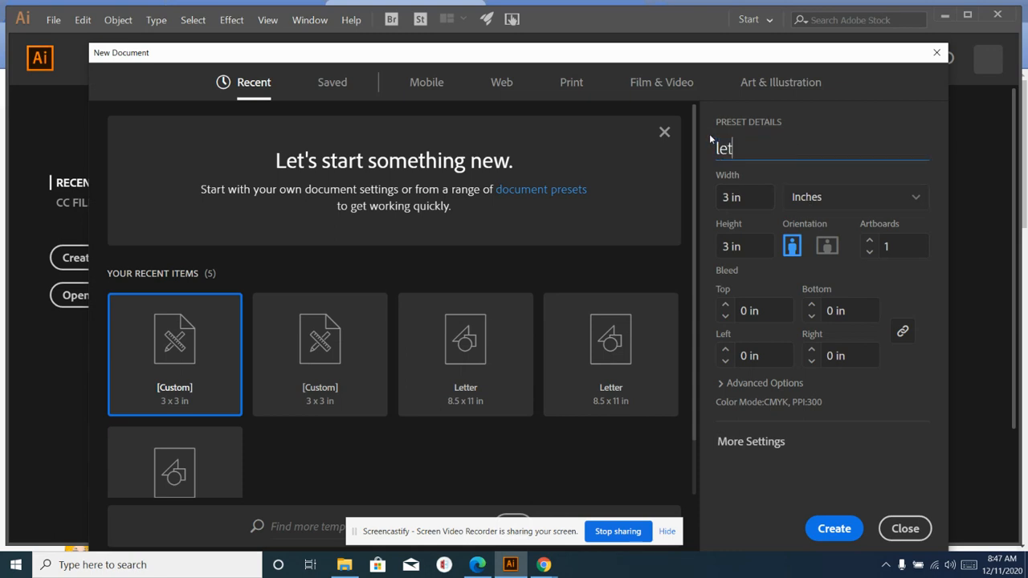
text(ter head for b)
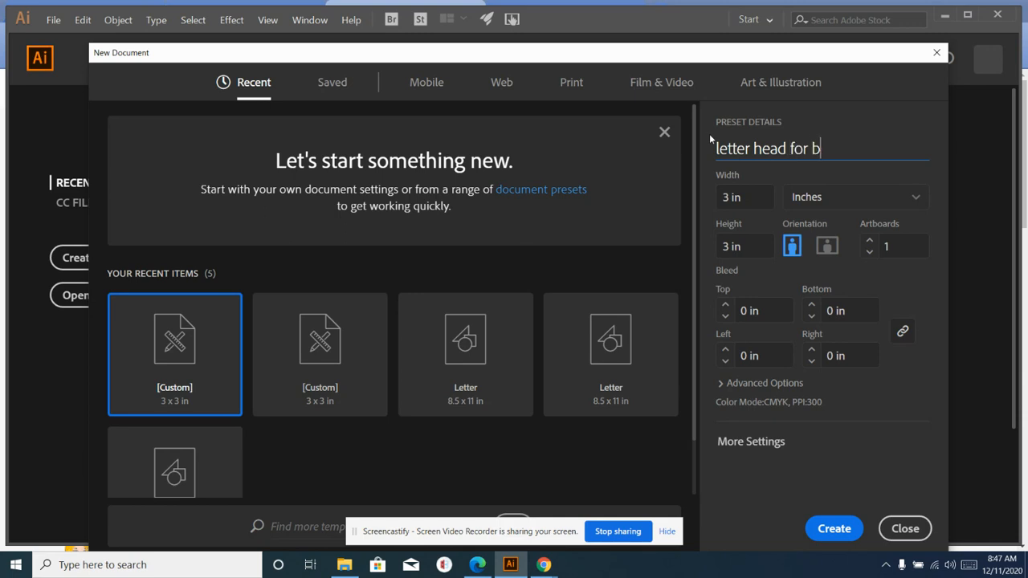
text(usiness)
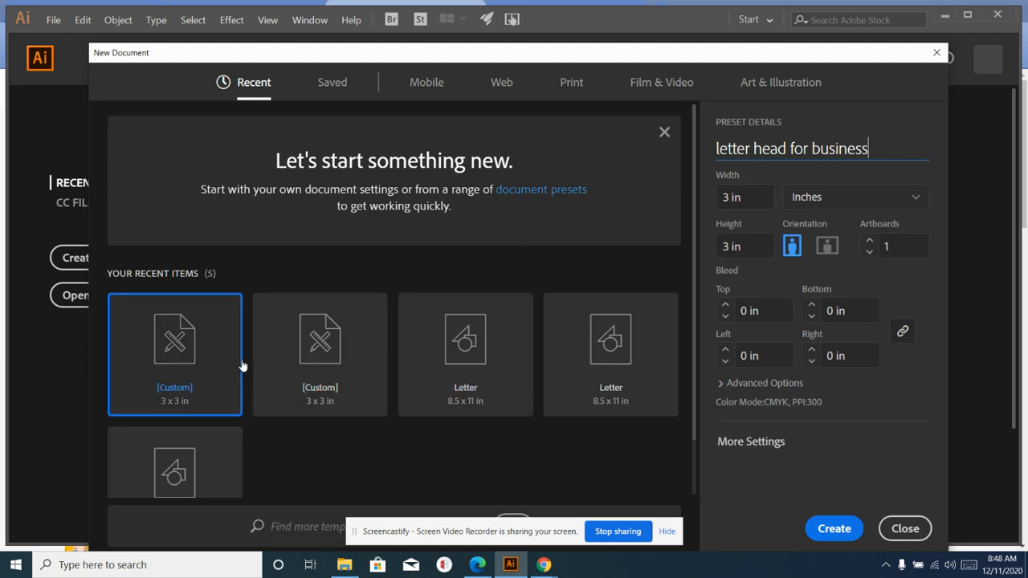
click(570, 83)
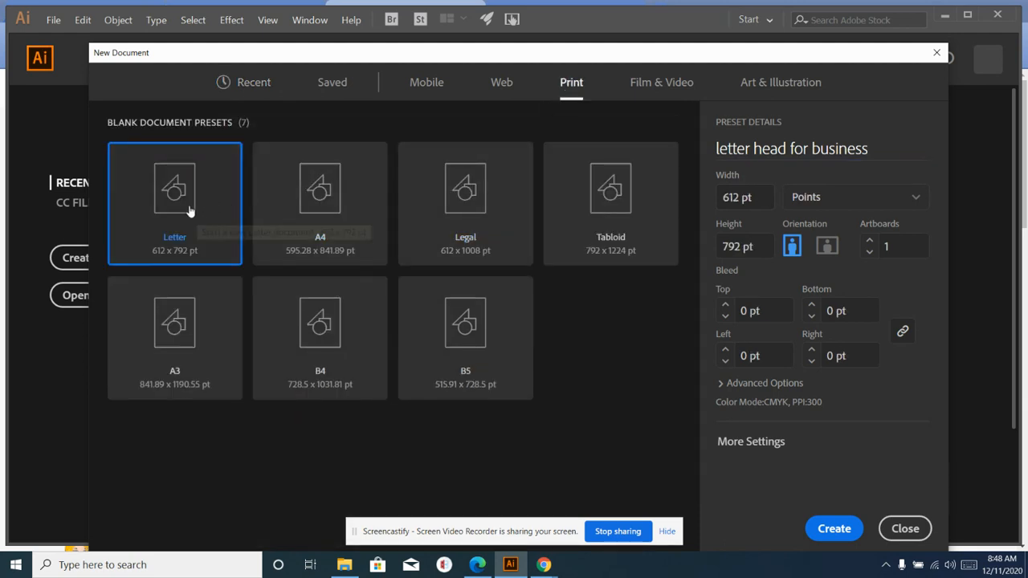
click(917, 200)
click(857, 281)
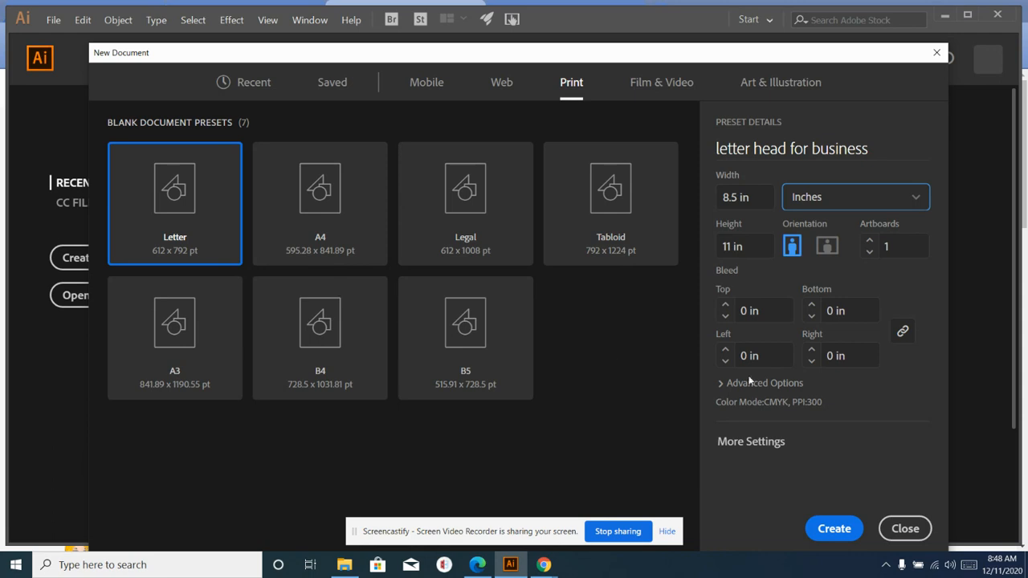
click(829, 533)
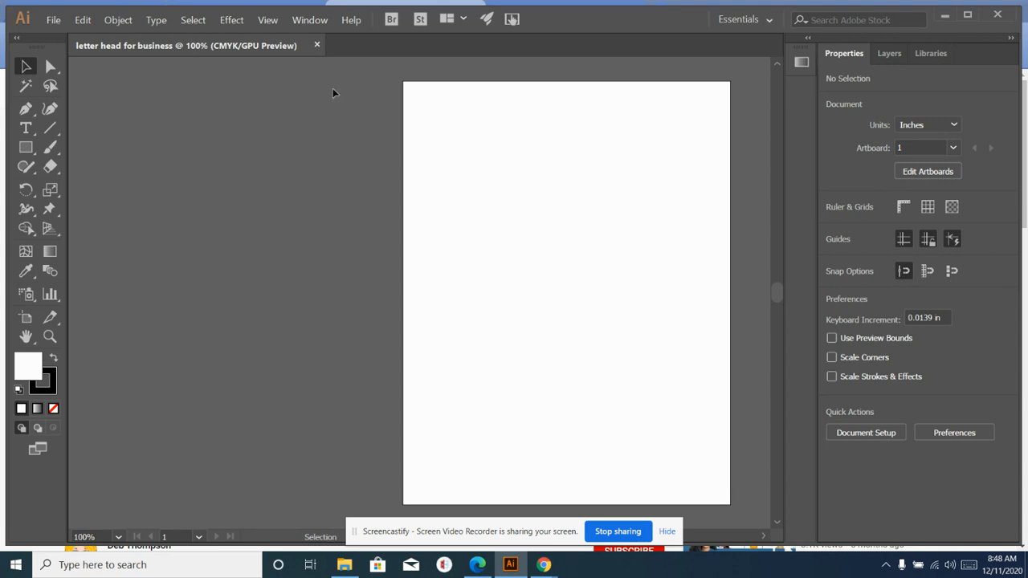
- Show the rulers and drag a horizontal guide about 2 inches down the page
click(268, 20)
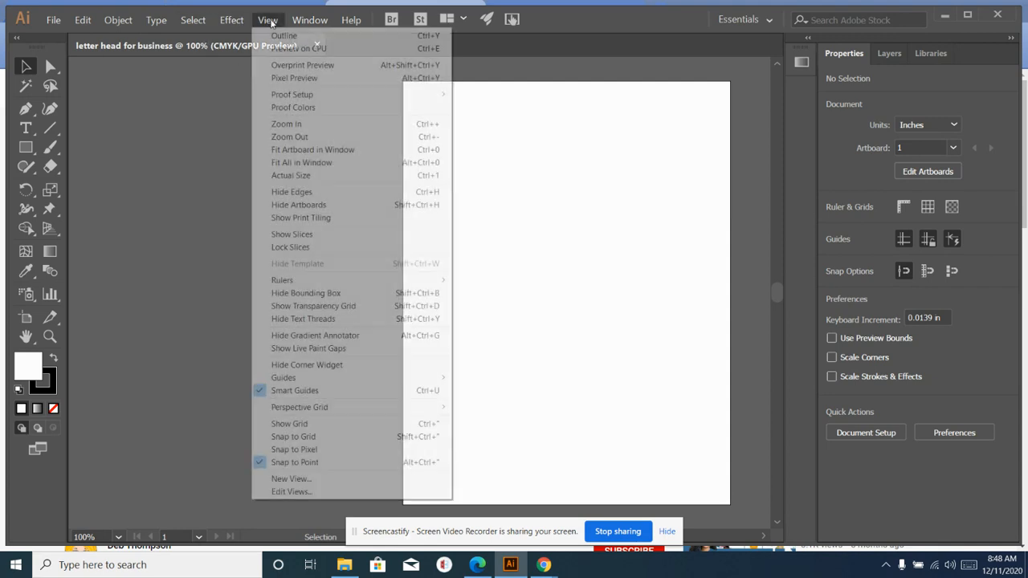
mouse_move(346, 284)
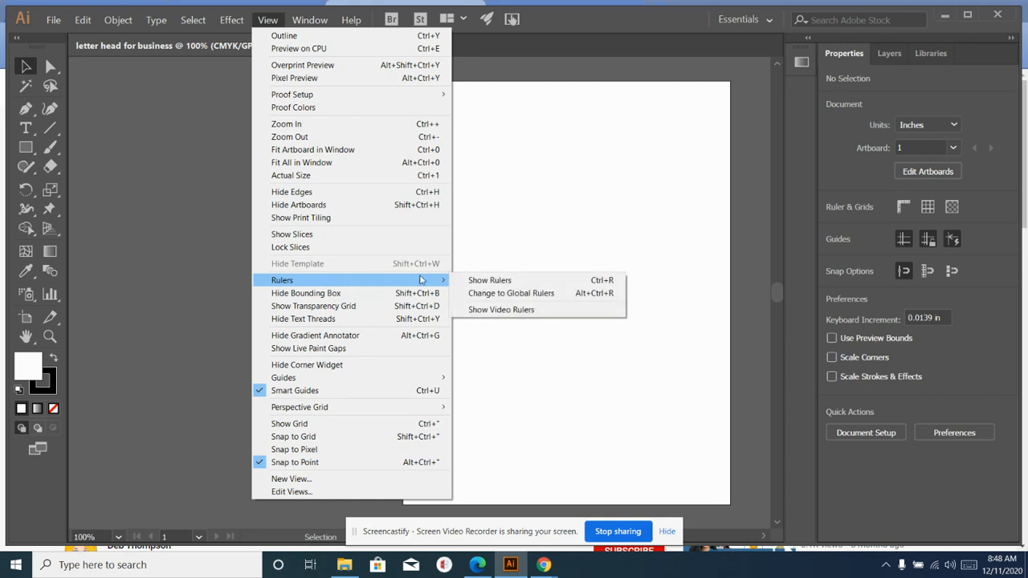
click(498, 280)
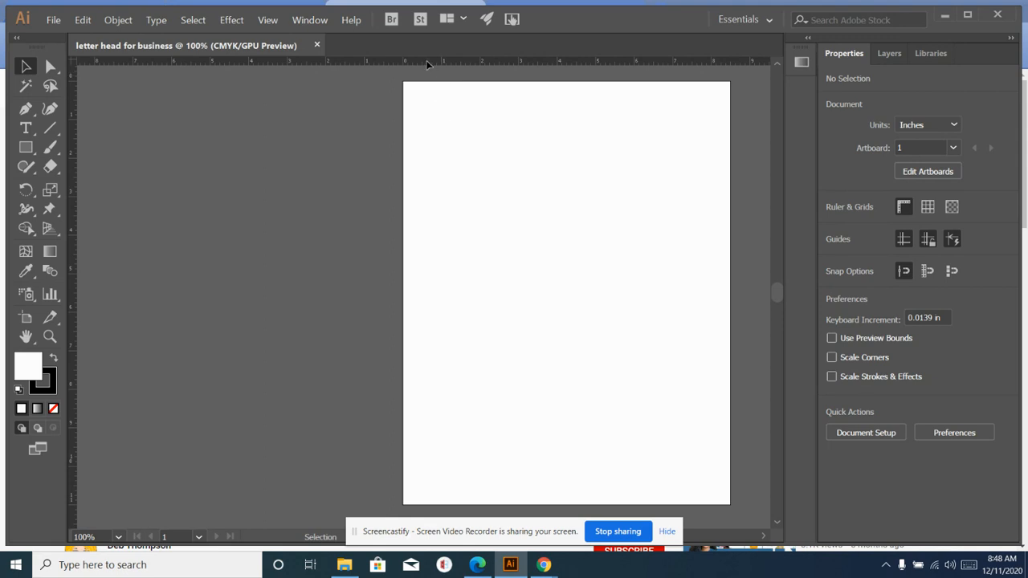
drag(425, 63, 418, 158)
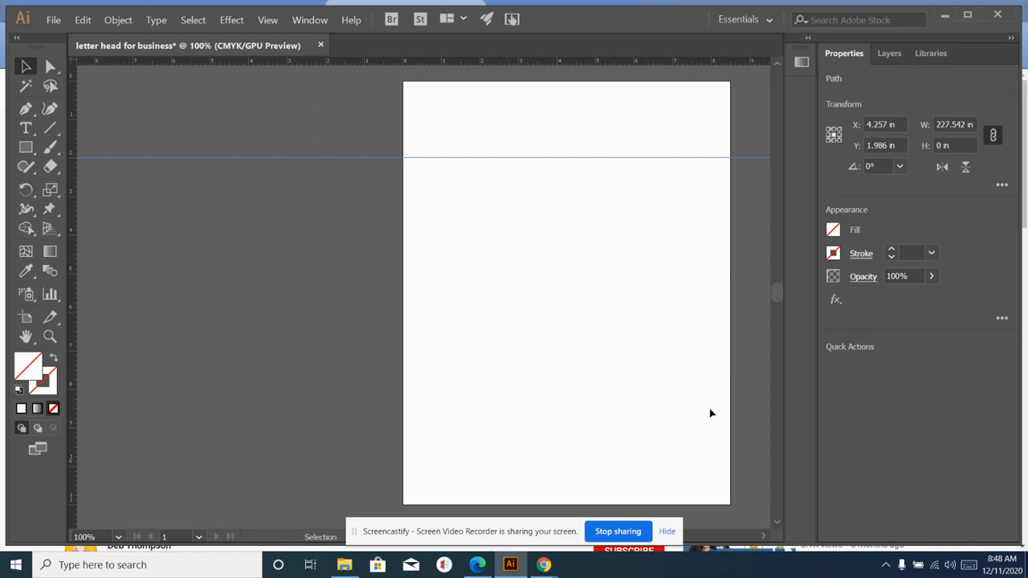
- Zoom the view in to 200%
key(ctrl+equal)
key(ctrl+equal)
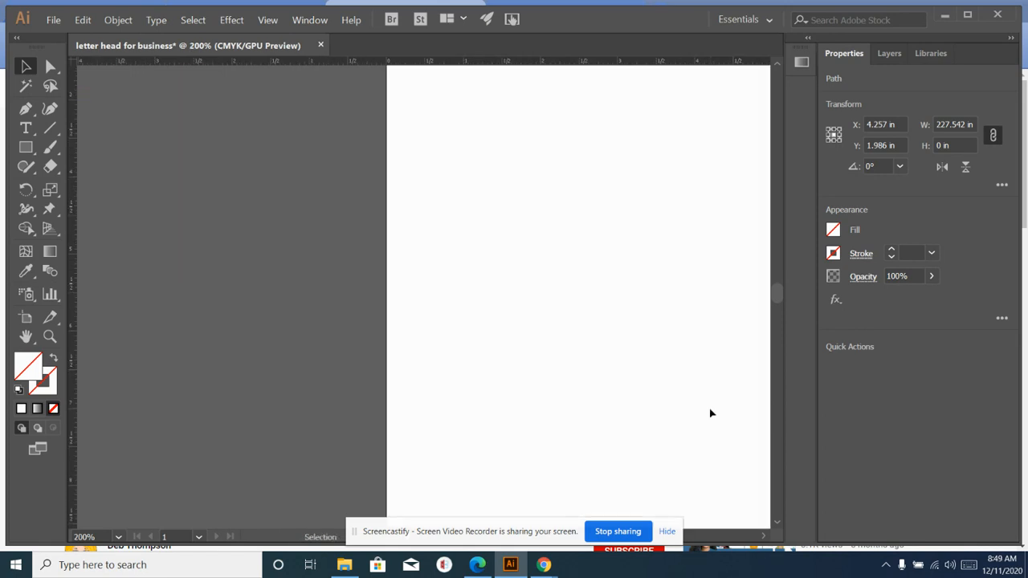
click(777, 66)
click(777, 66)
click(777, 66)
click(777, 66)
click(777, 66)
click(777, 66)
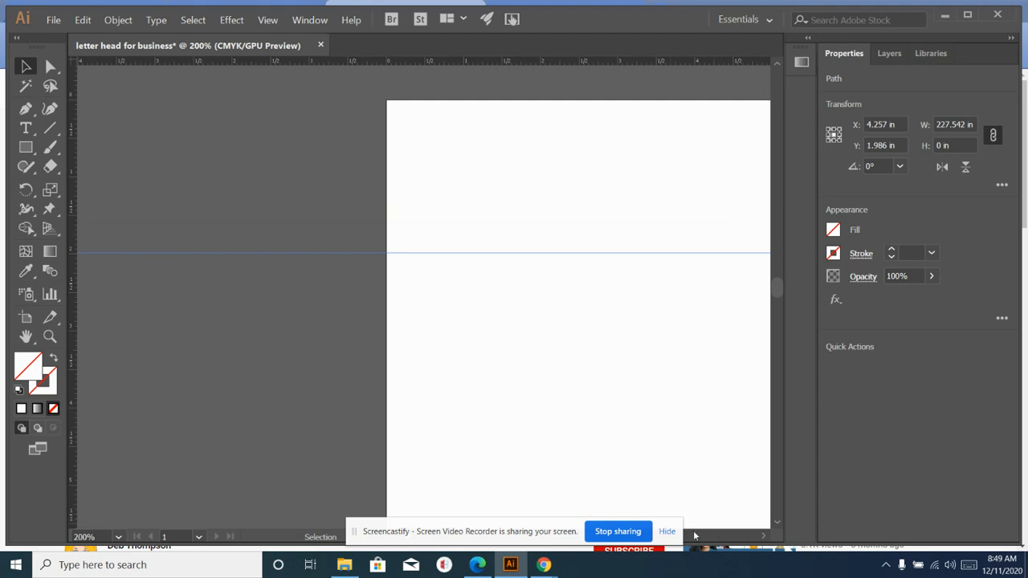
click(669, 533)
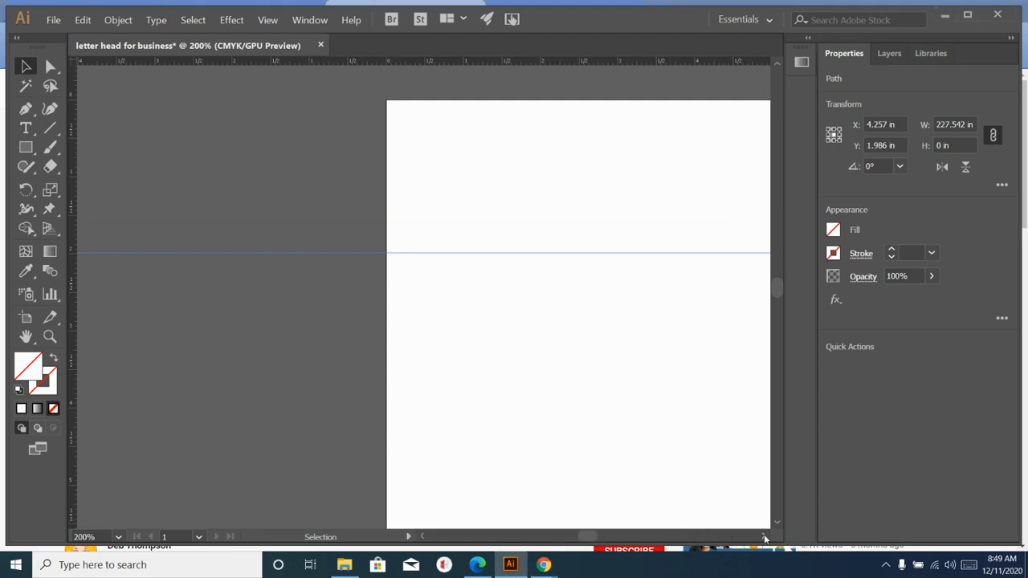
click(765, 537)
click(765, 537)
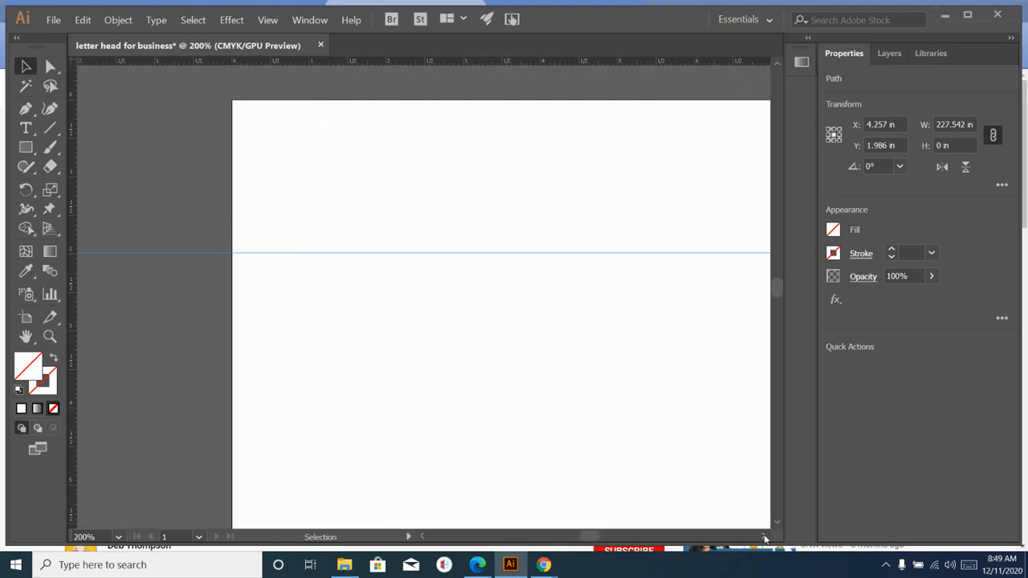
click(765, 537)
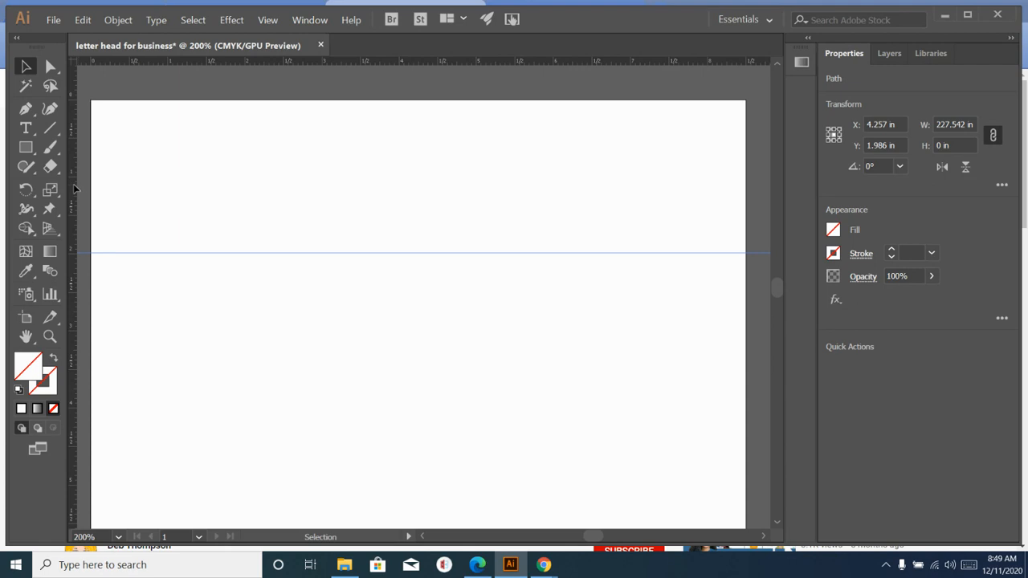
- Add vertical guides at about 0.5 in and 8 in, plus a horizontal guide at 0.5 in
drag(74, 188, 131, 190)
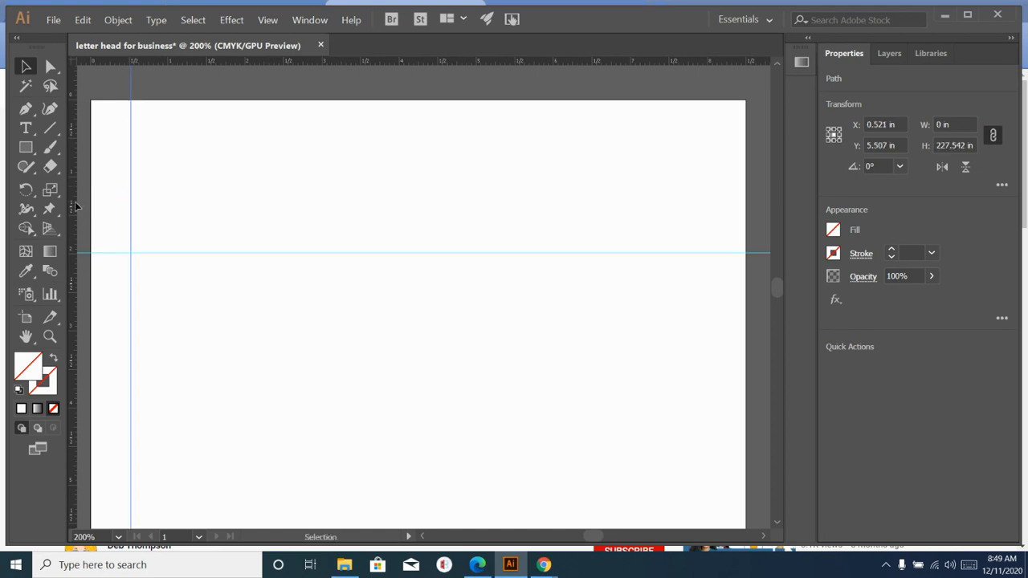
drag(74, 204, 759, 225)
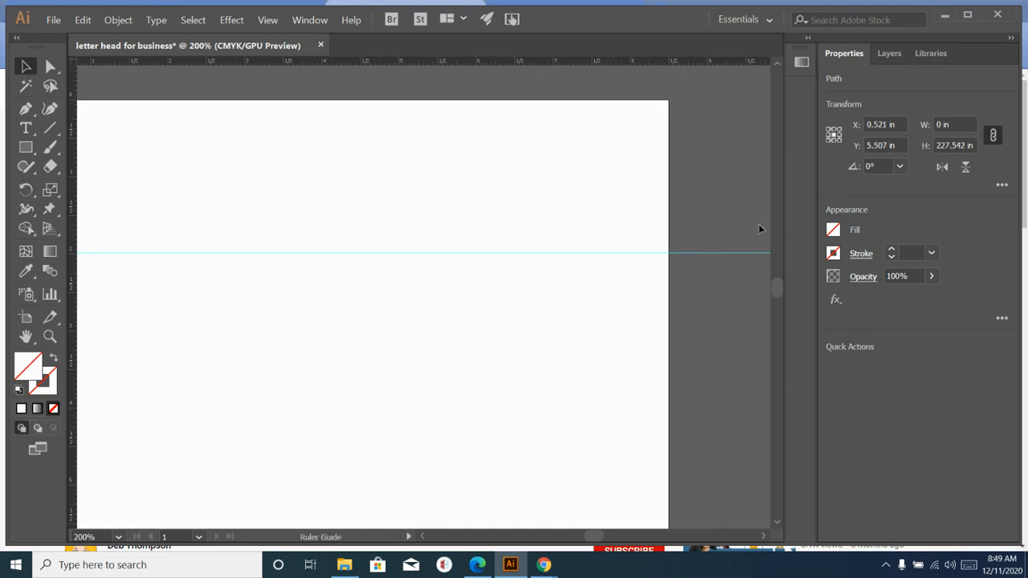
drag(677, 239, 631, 241)
drag(454, 66, 447, 138)
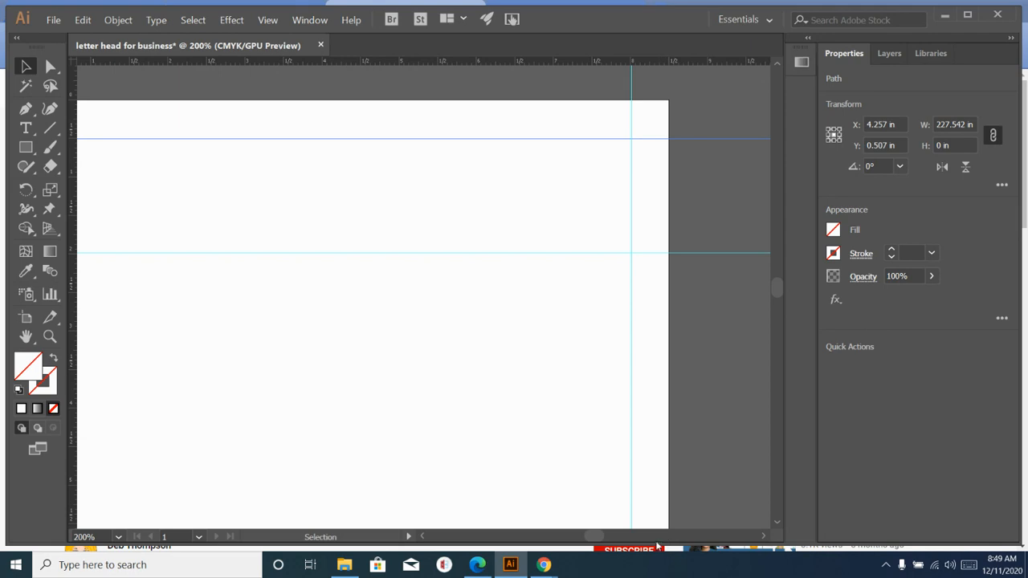
click(421, 537)
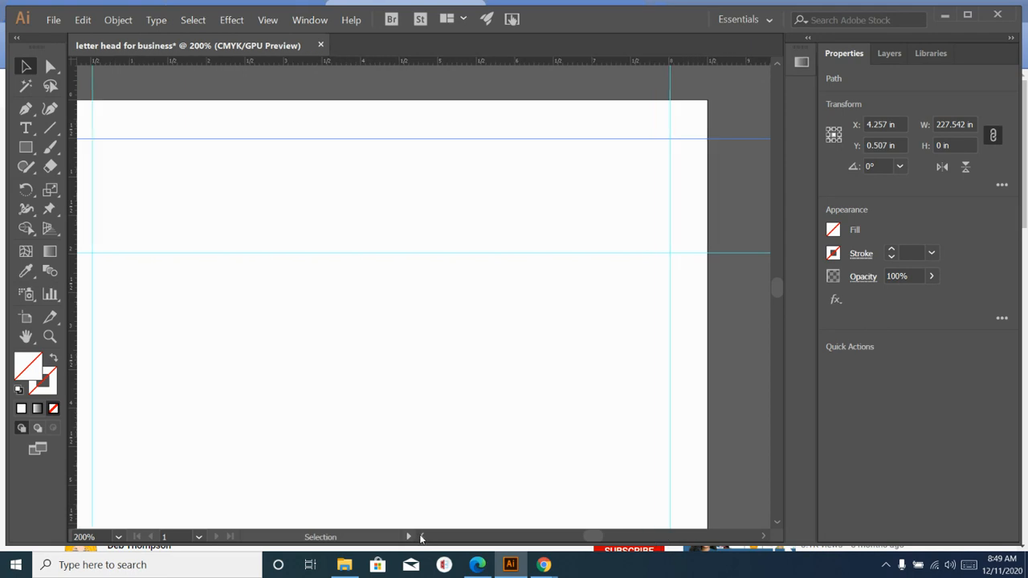
click(421, 537)
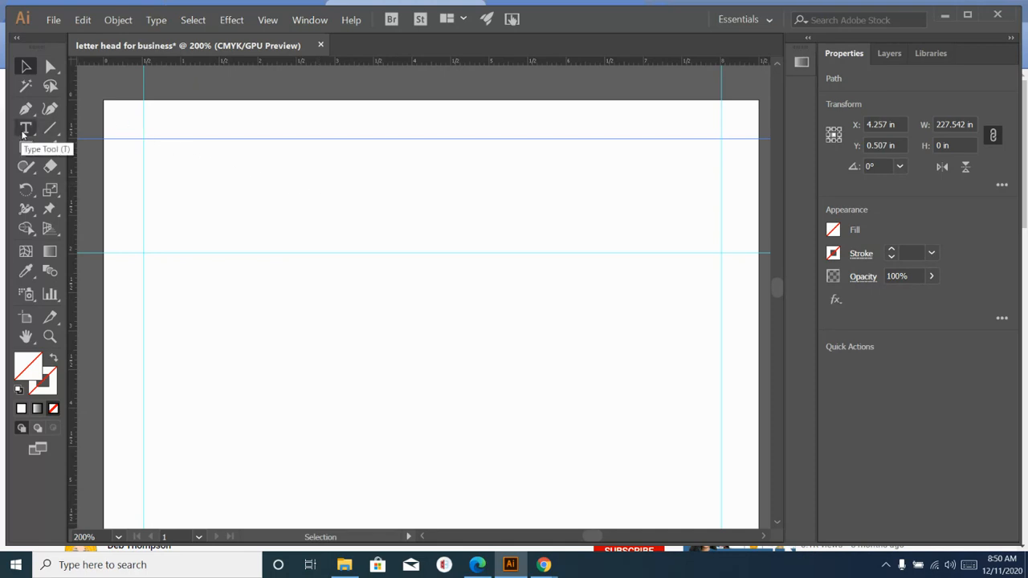
- Draw a placeholder text frame below the top guide and set its font to Castellar
click(24, 130)
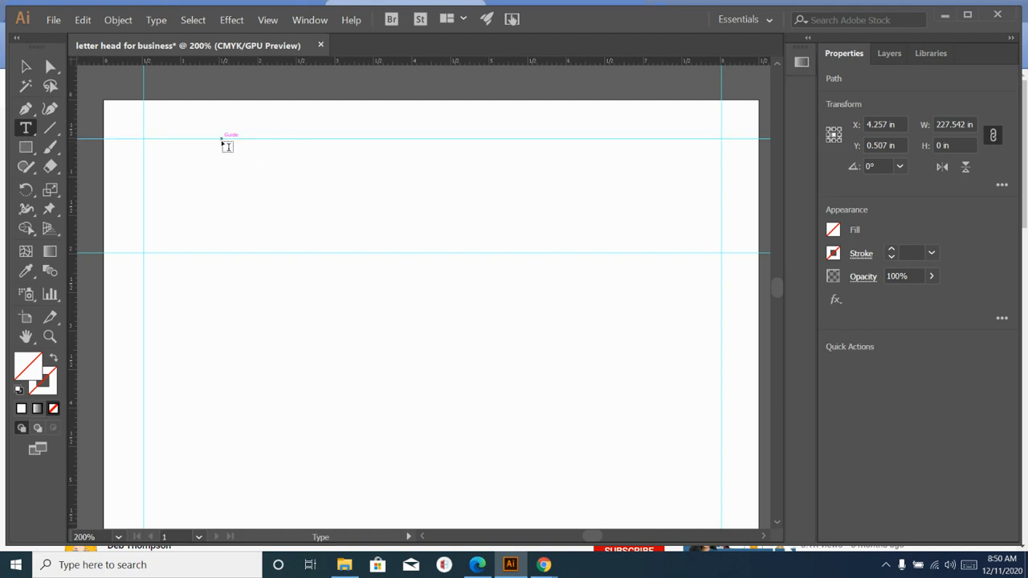
drag(225, 147, 659, 217)
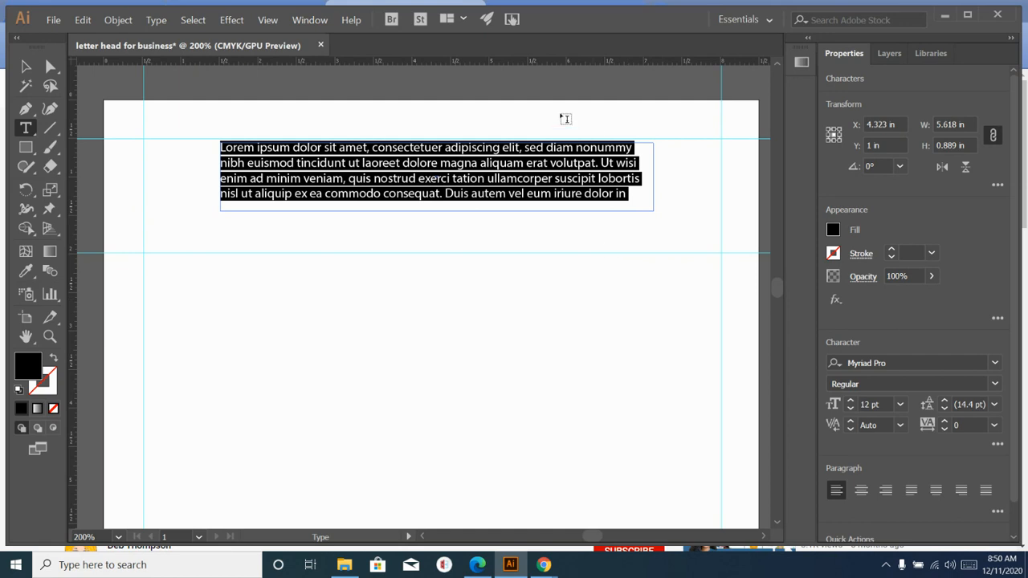
click(996, 364)
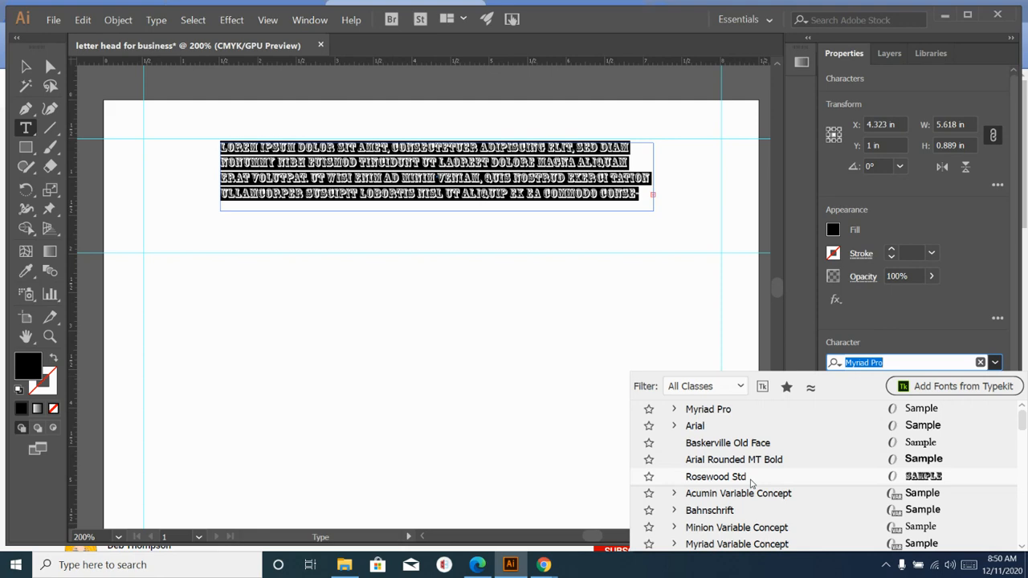
scroll(752, 482, down, 2)
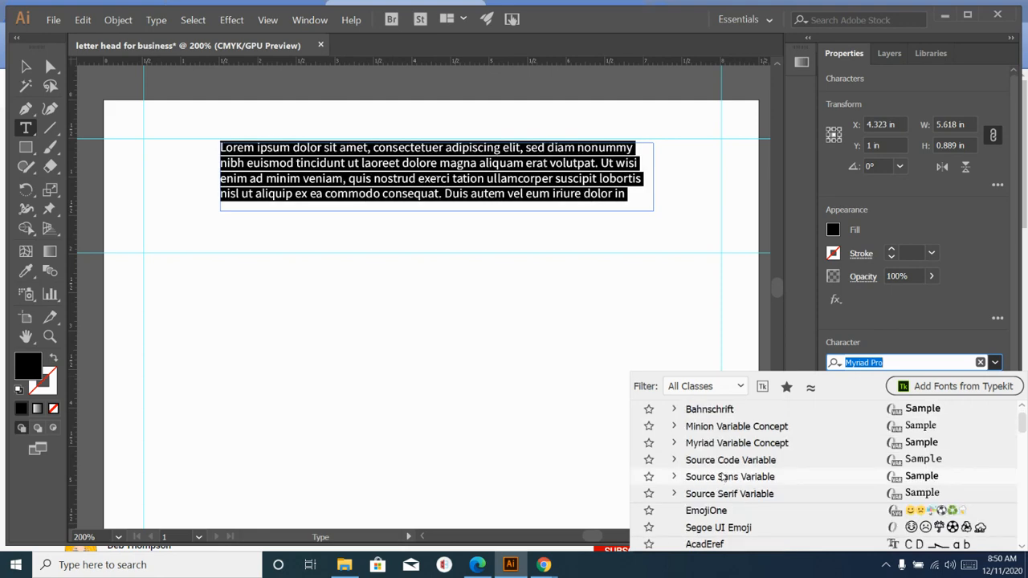
scroll(723, 477, down, 2)
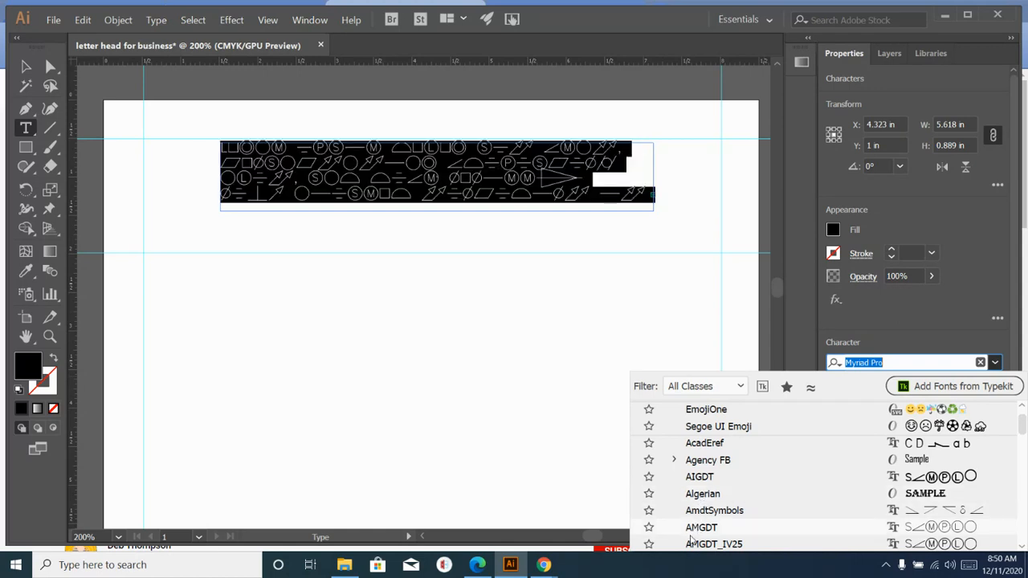
scroll(692, 538, down, 3)
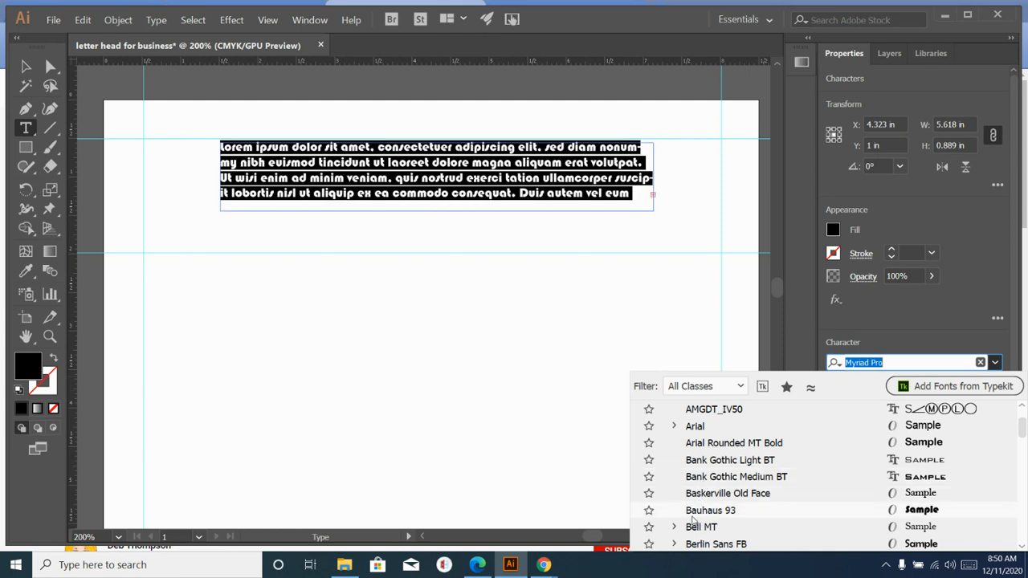
scroll(692, 521, down, 2)
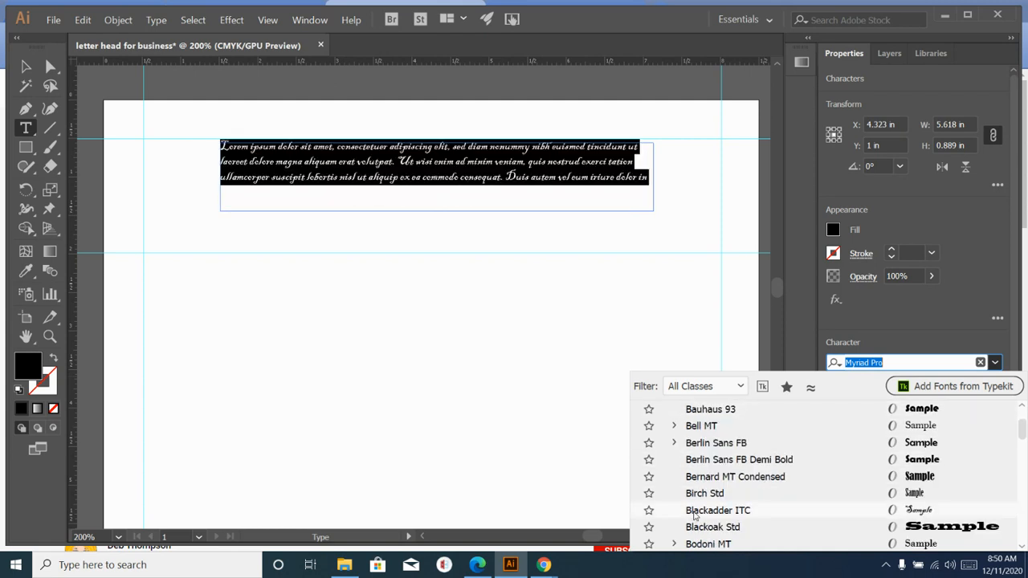
scroll(696, 515, down, 6)
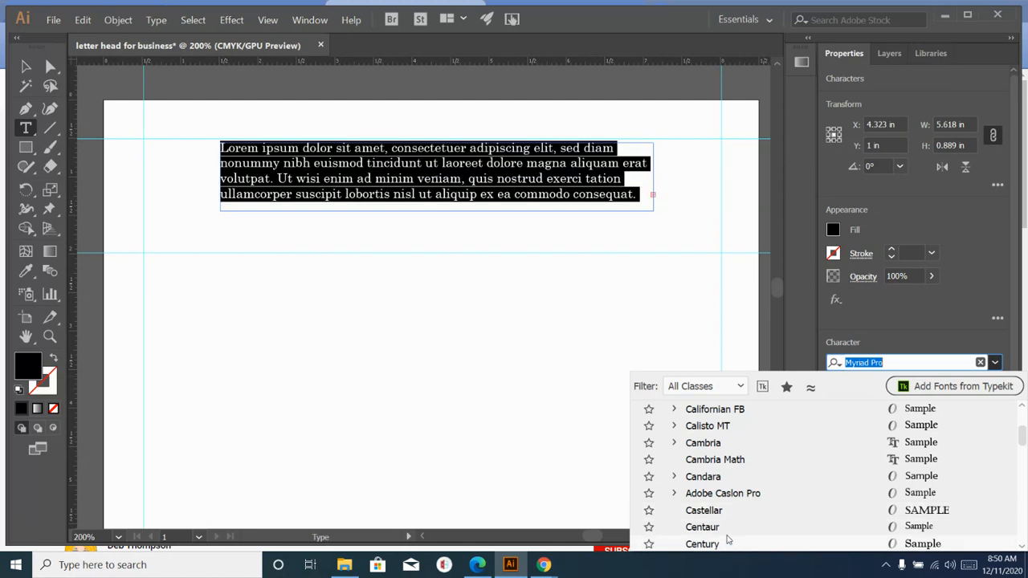
click(726, 510)
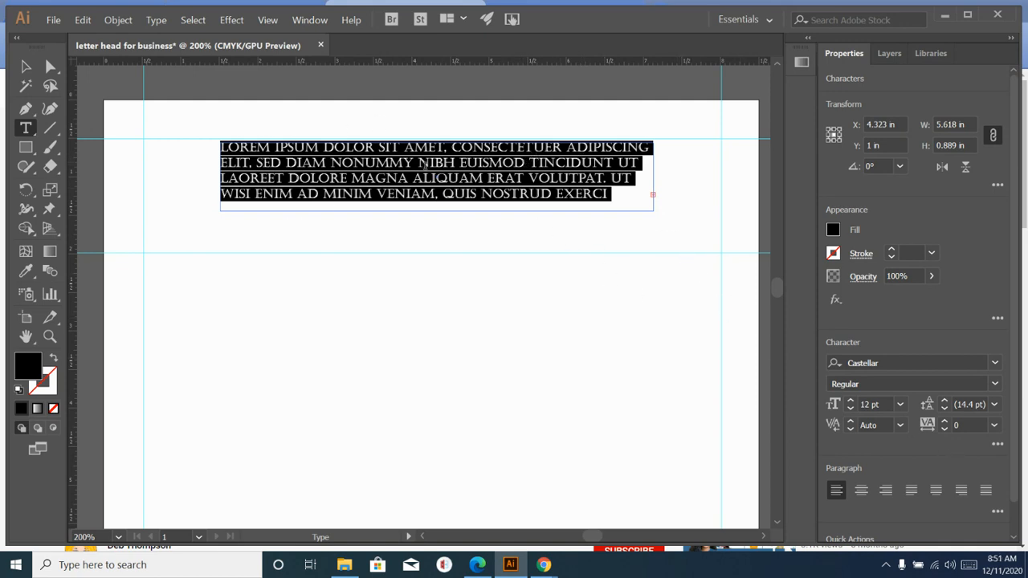
- Set the text to 24 pt and type 'TECH ED CONSTRUCTION' and 'COMPANY' on two lines
click(901, 405)
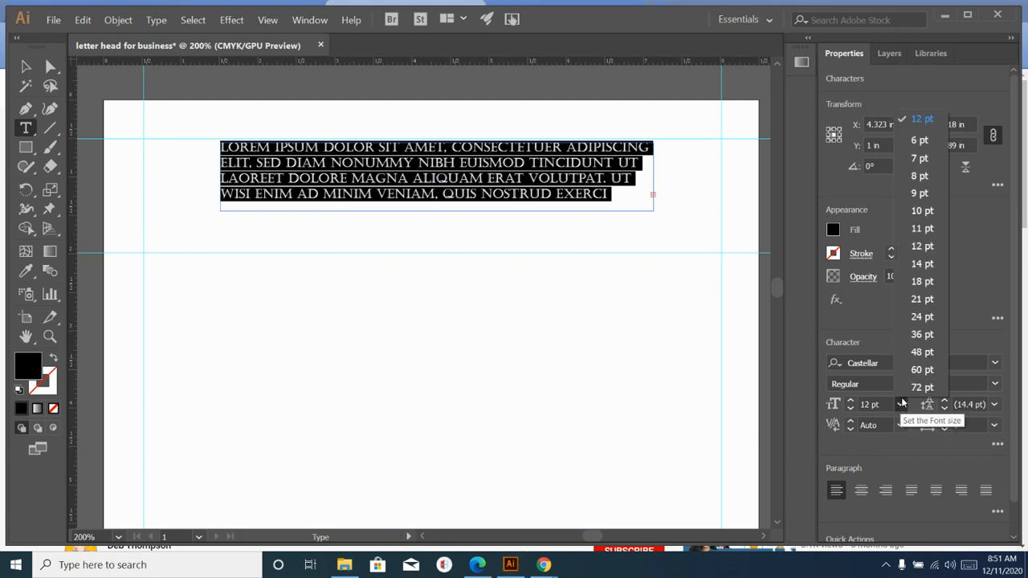
click(913, 318)
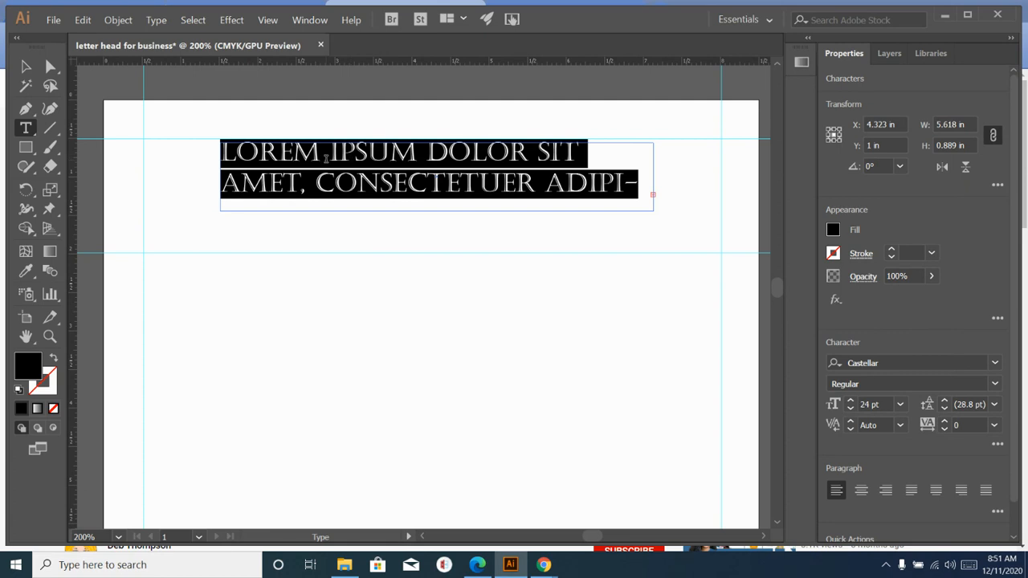
text(IHE)
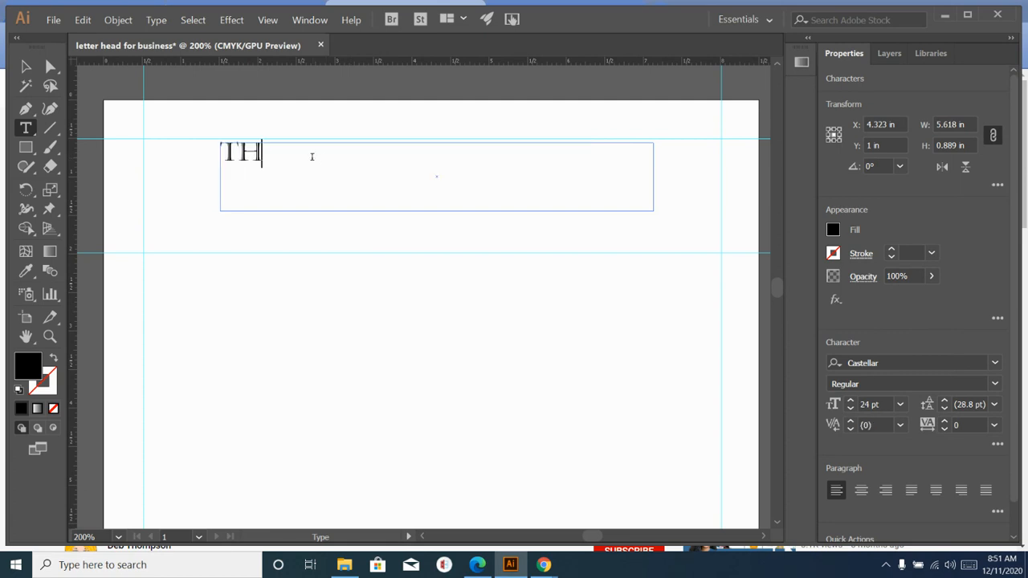
key(BackSpace)
key(BackSpace)
key(BackSpace)
text(EC)
key(BackSpace)
text(CH ED CON)
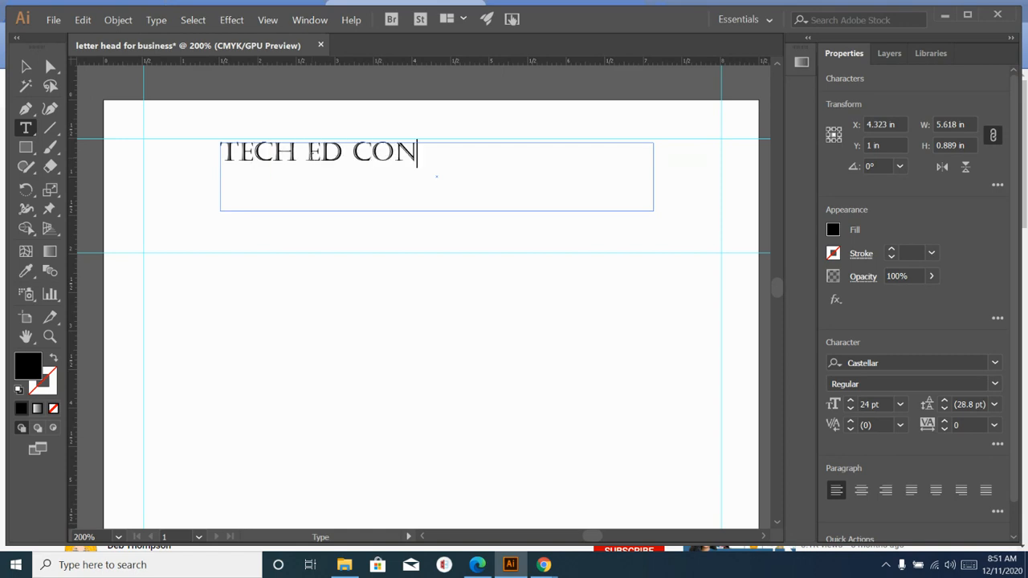
text(STRUCTIO)
key(BackSpace)
text(ON)
key(Return)
text(COMPAN)
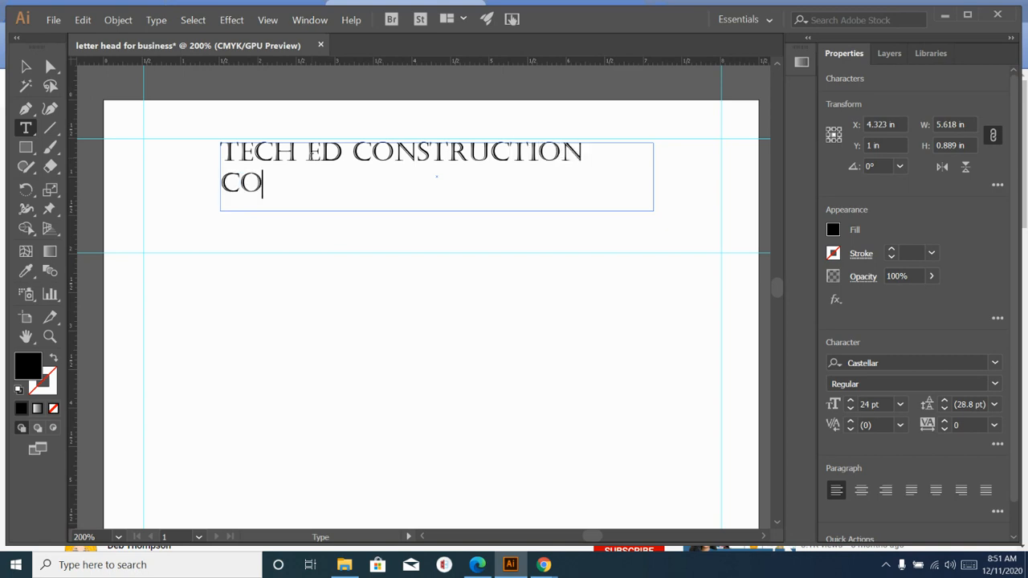
text(Y)
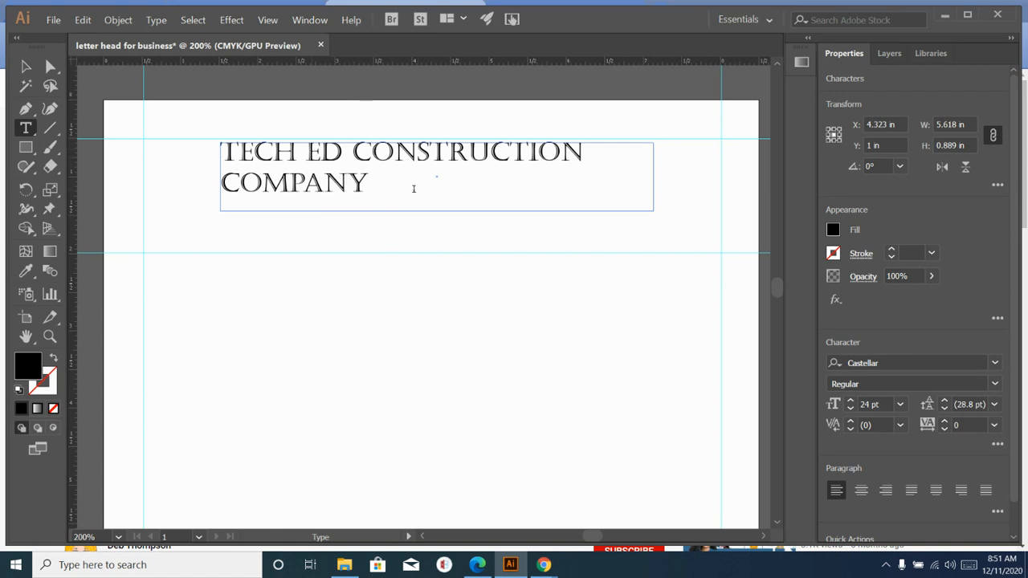
drag(391, 190, 213, 144)
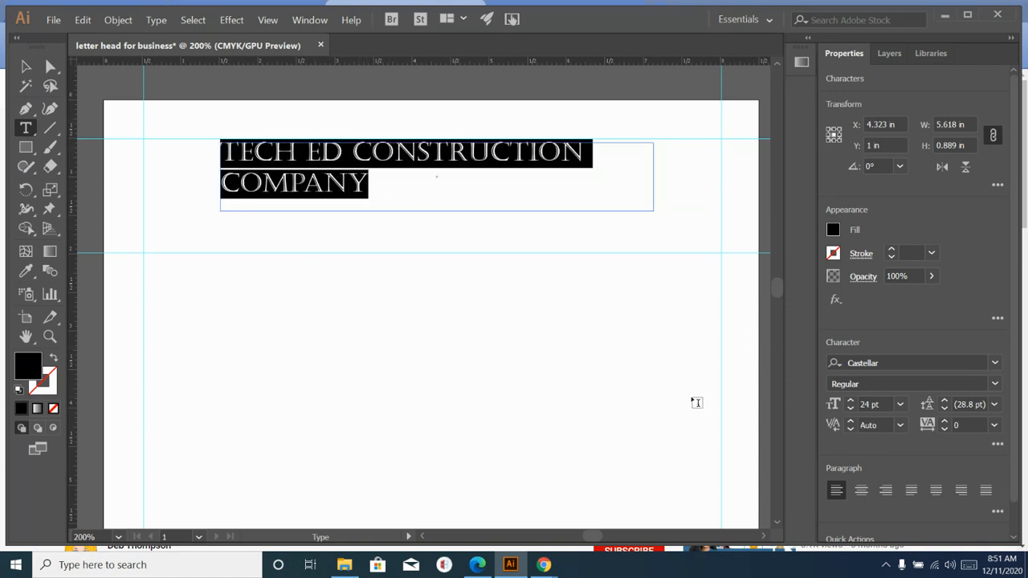
- Center-align the TECH ED CONSTRUCTION COMPANY heading, leaving it at 24 pt Castellar
click(995, 385)
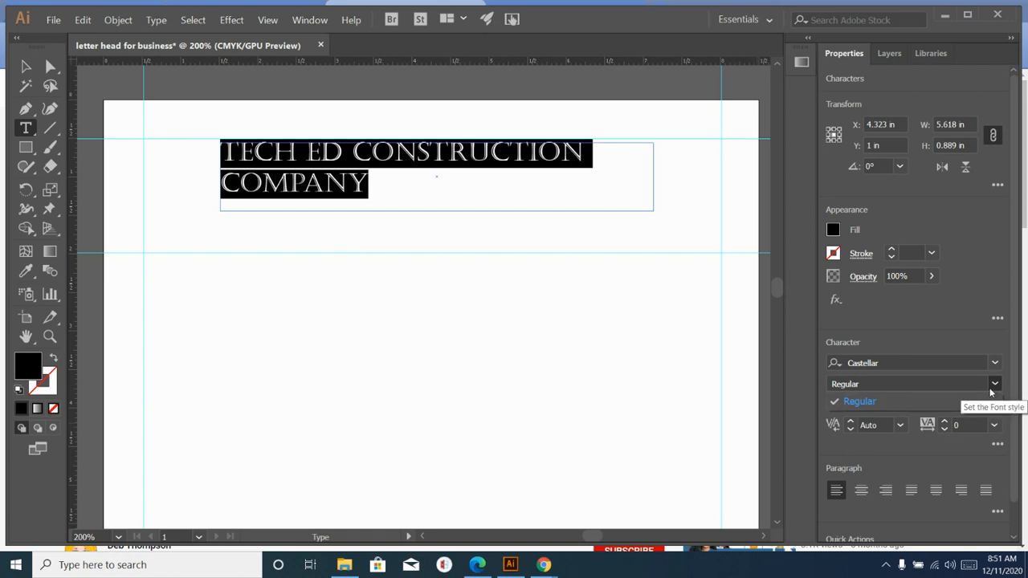
click(932, 384)
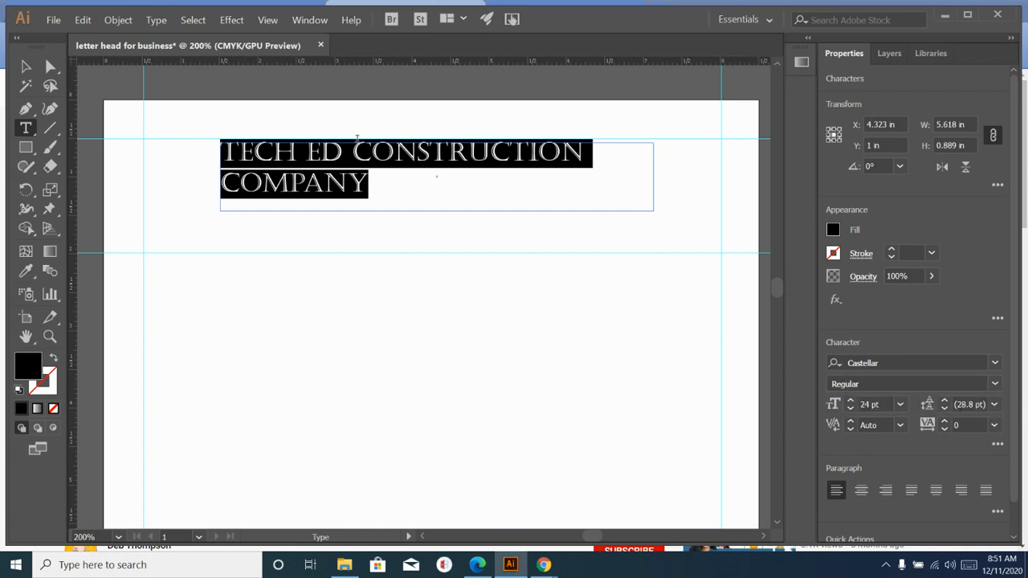
click(858, 490)
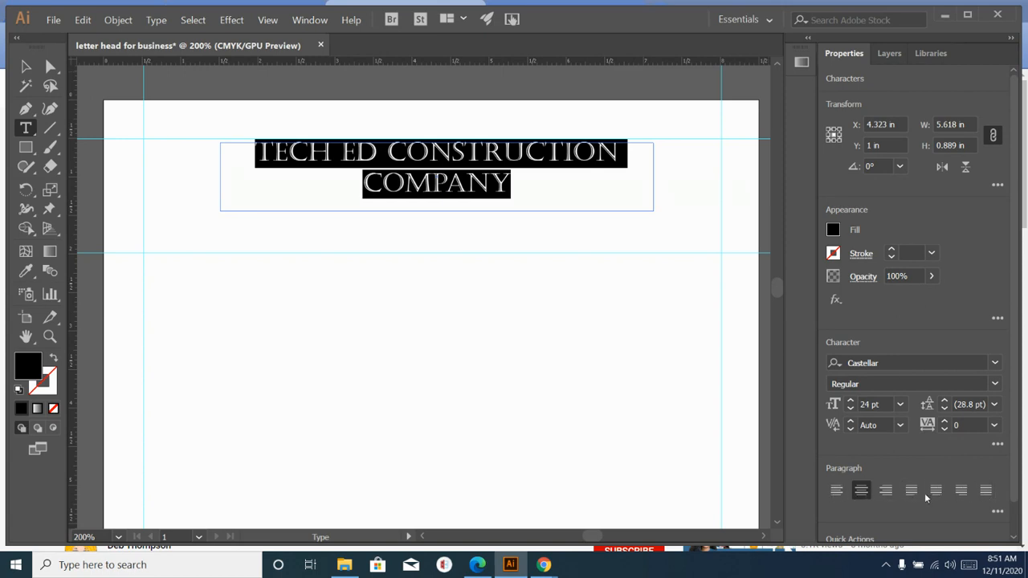
click(900, 404)
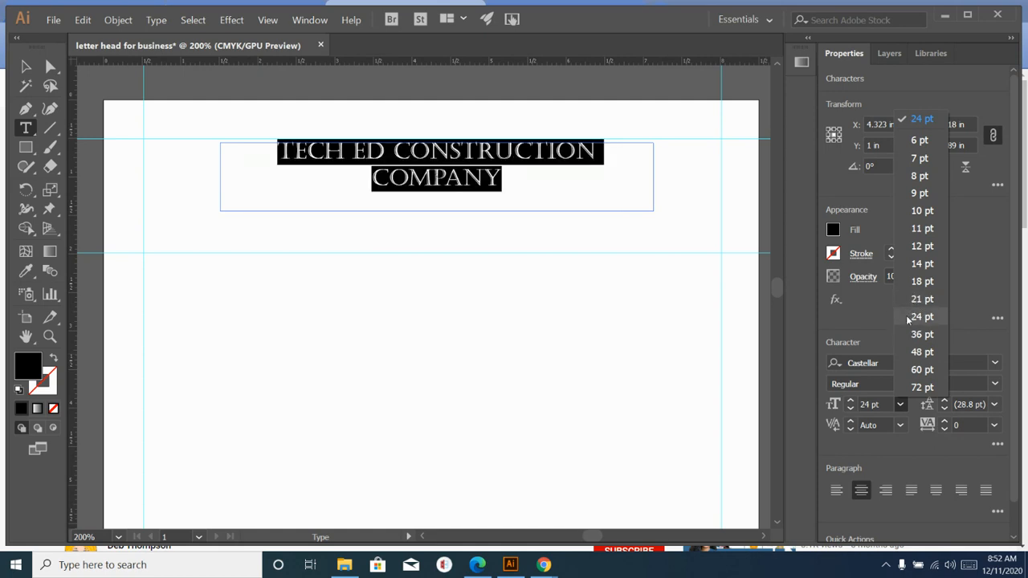
click(907, 317)
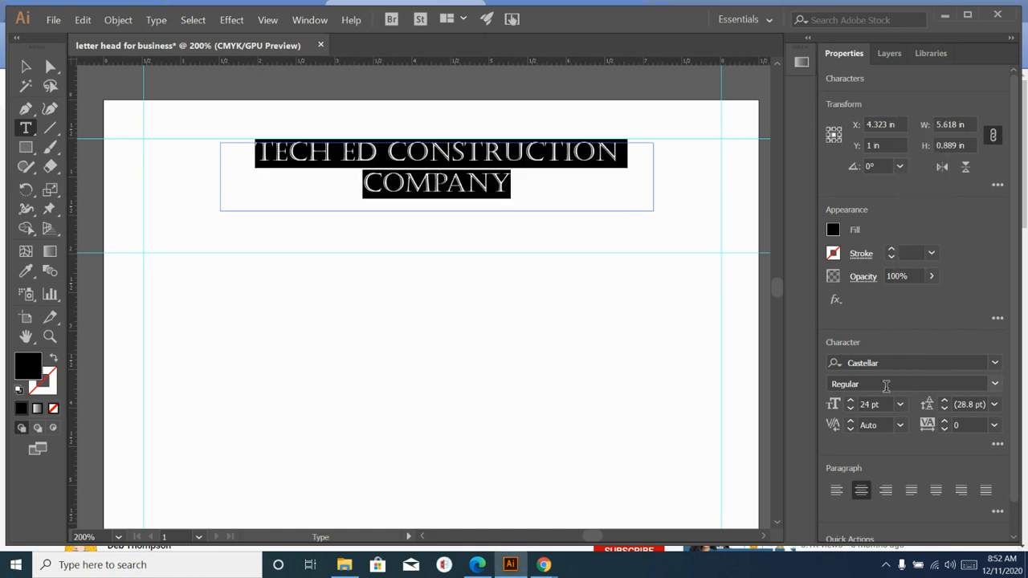
click(502, 301)
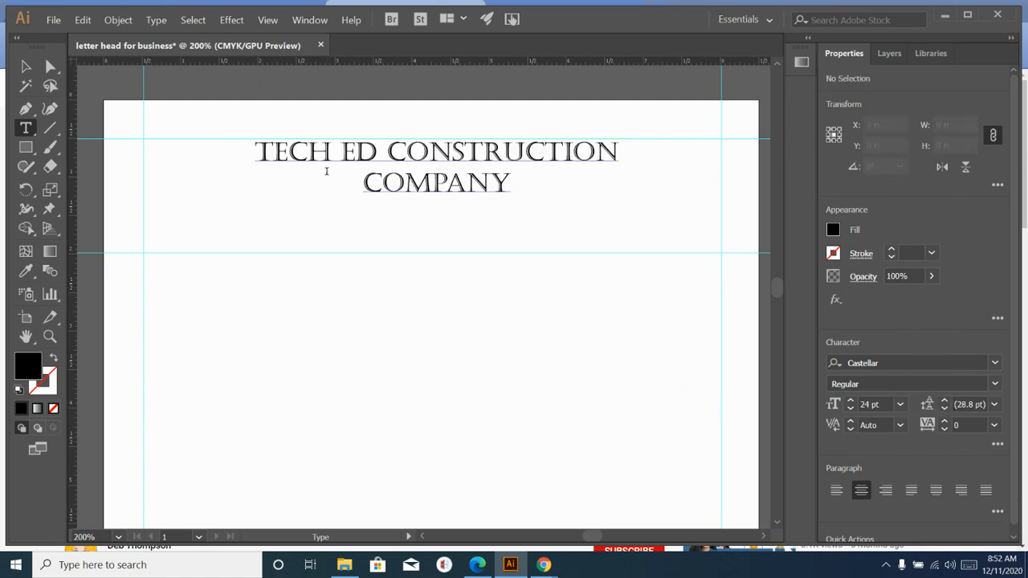
click(26, 129)
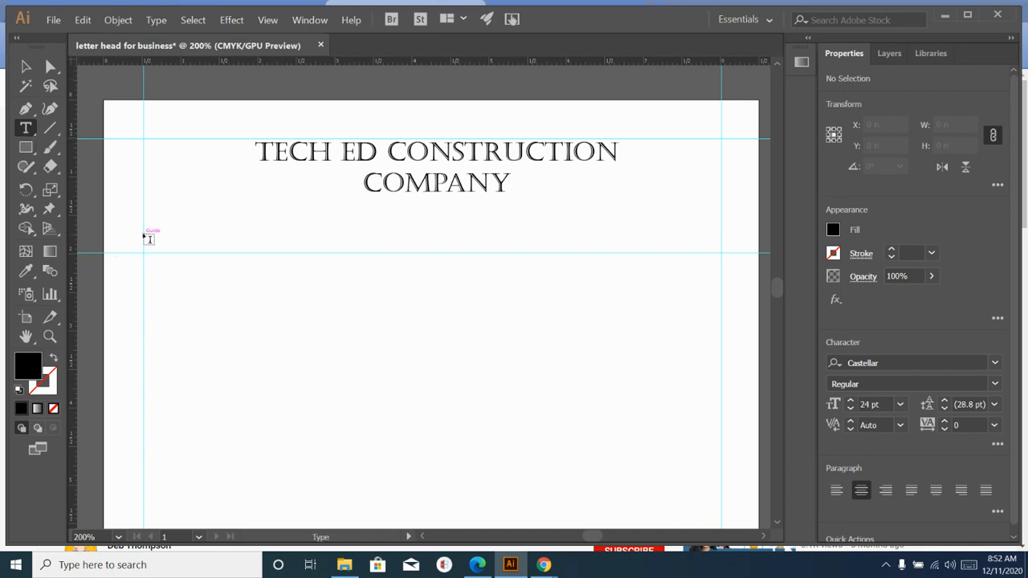
- Draw a text area at the left margin below the heading, set to 10 pt, left-aligned Arial
drag(146, 226, 528, 256)
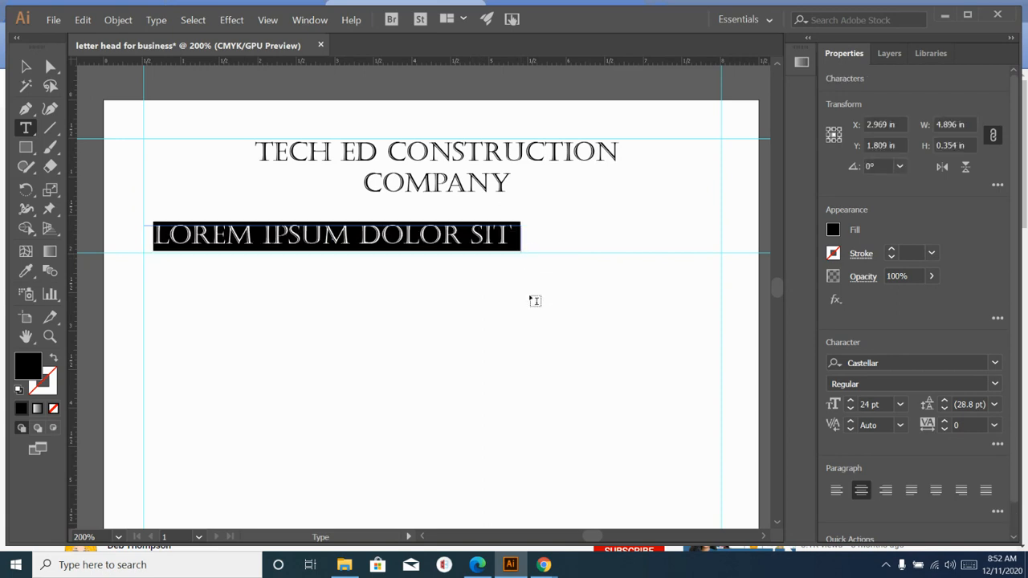
click(900, 404)
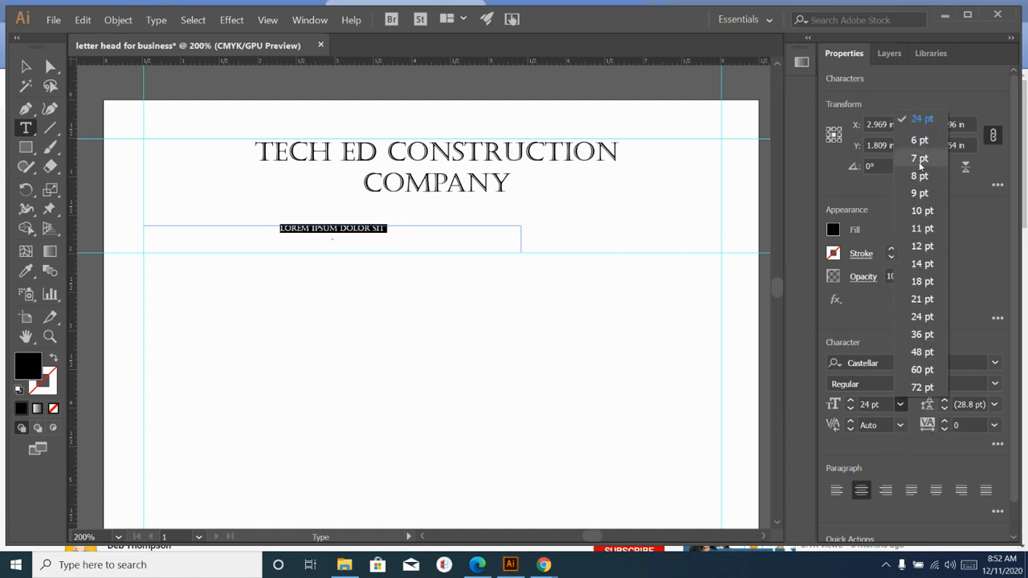
click(916, 210)
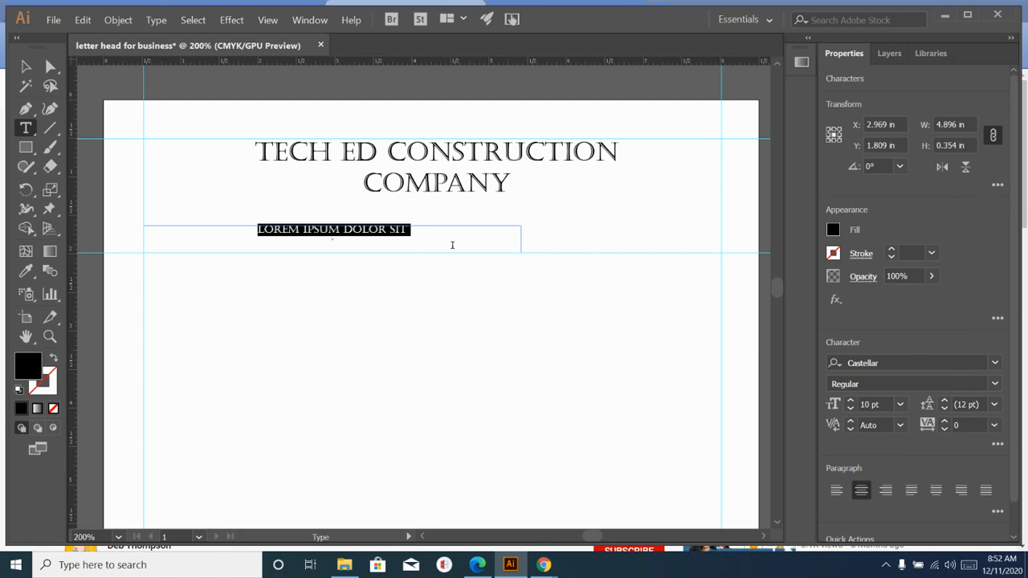
click(835, 491)
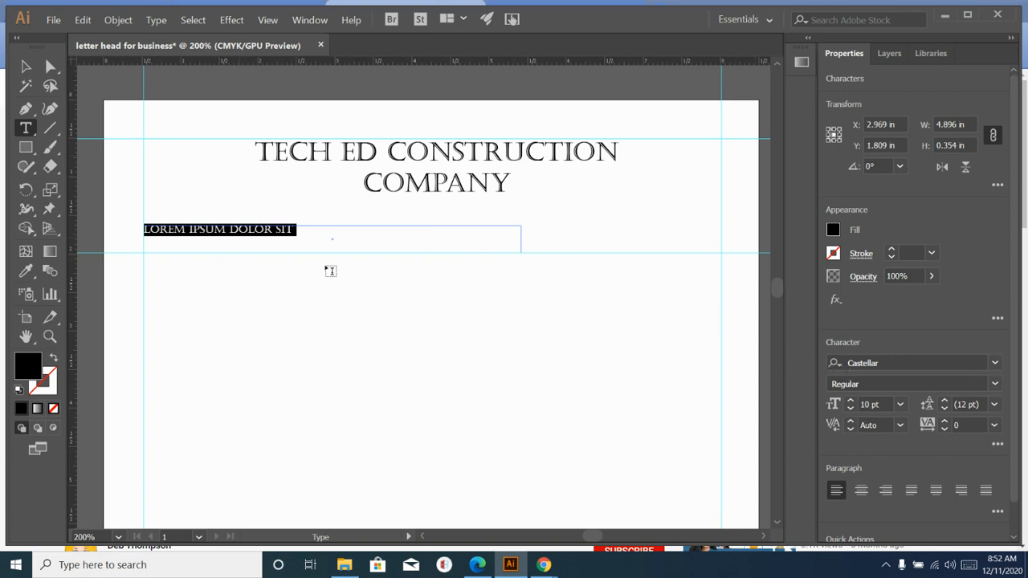
click(995, 363)
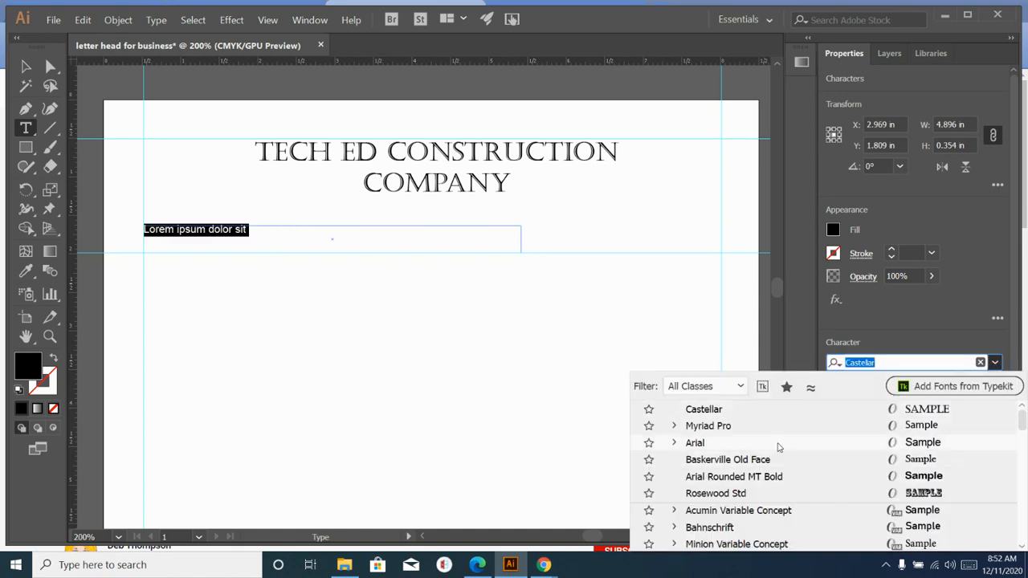
click(778, 443)
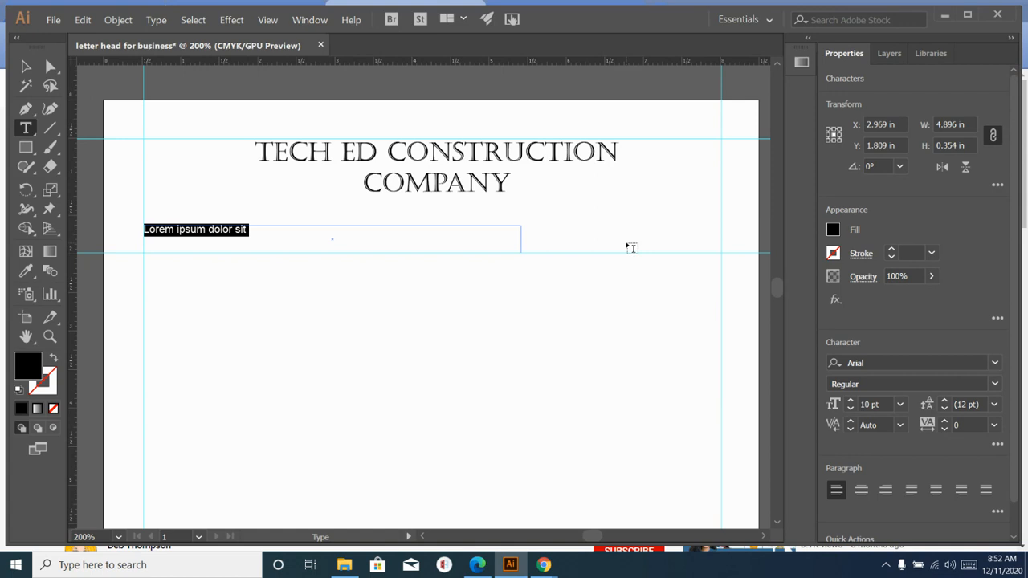
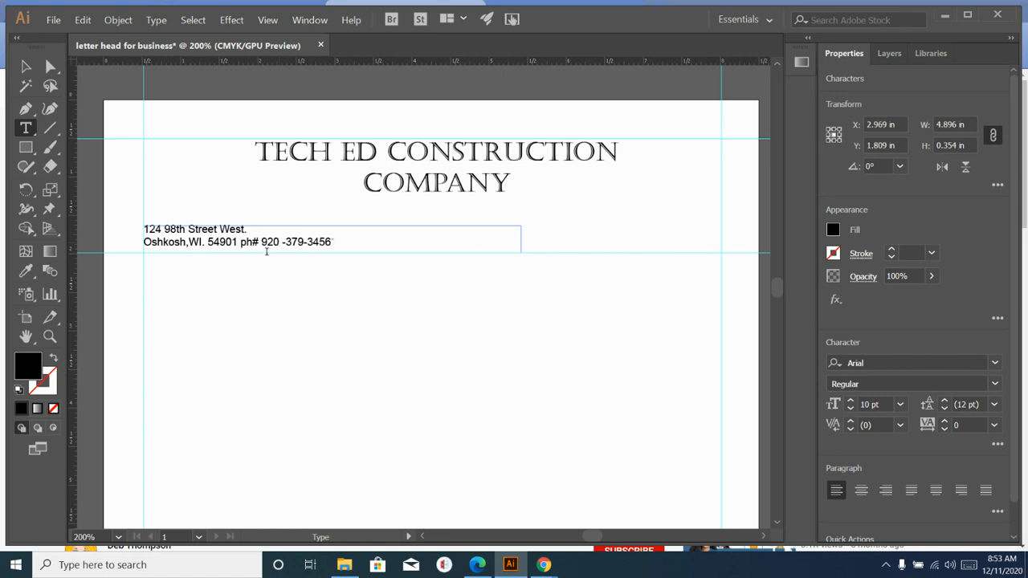
- Fix the spacing inside the phone number and add space between the zip code and phone number
click(291, 243)
key(BackSpace)
key(Left)
key(BackSpace)
key(BackSpace)
key(BackSpace)
text())
text(()
click(287, 242)
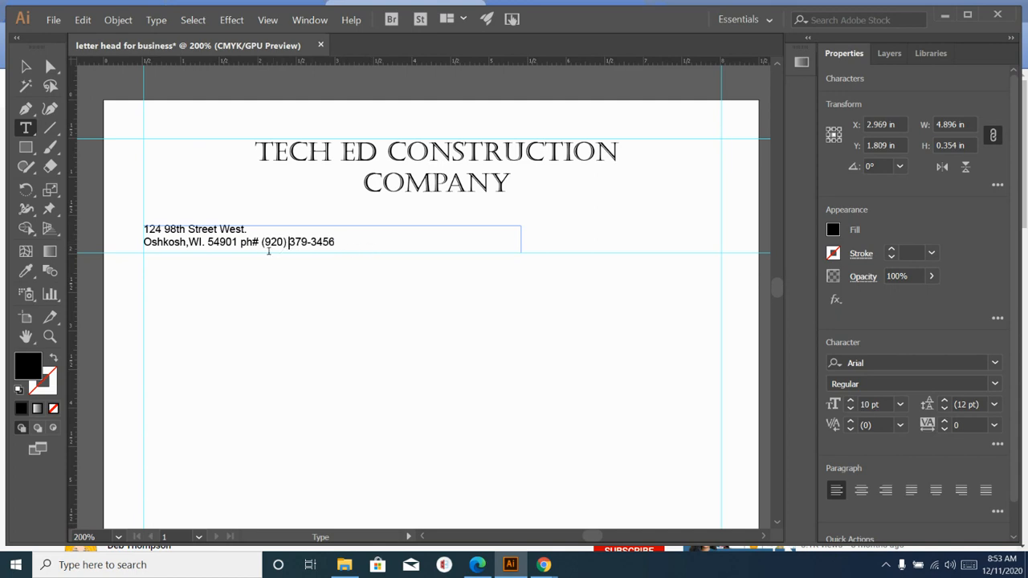
click(240, 242)
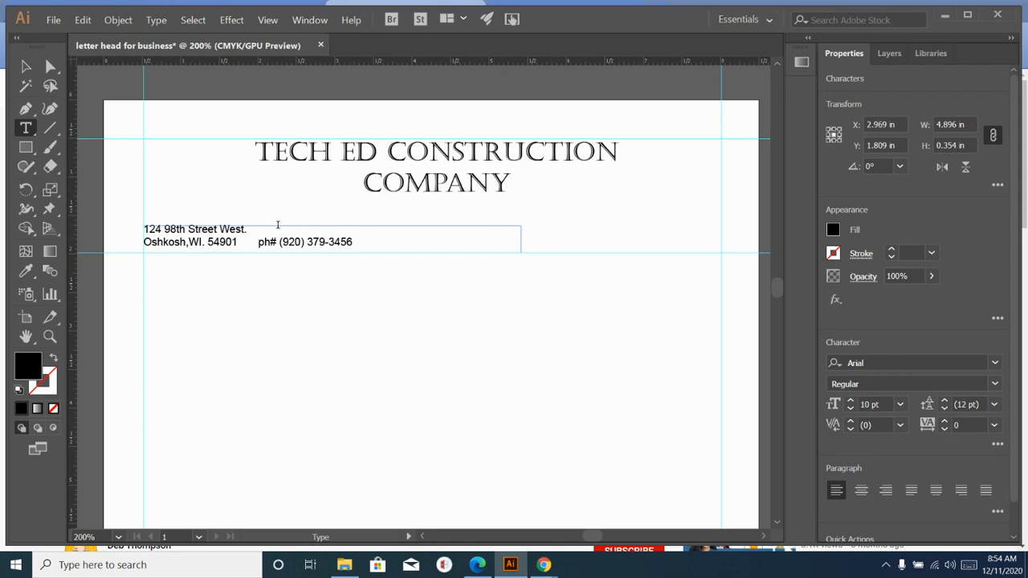
click(428, 212)
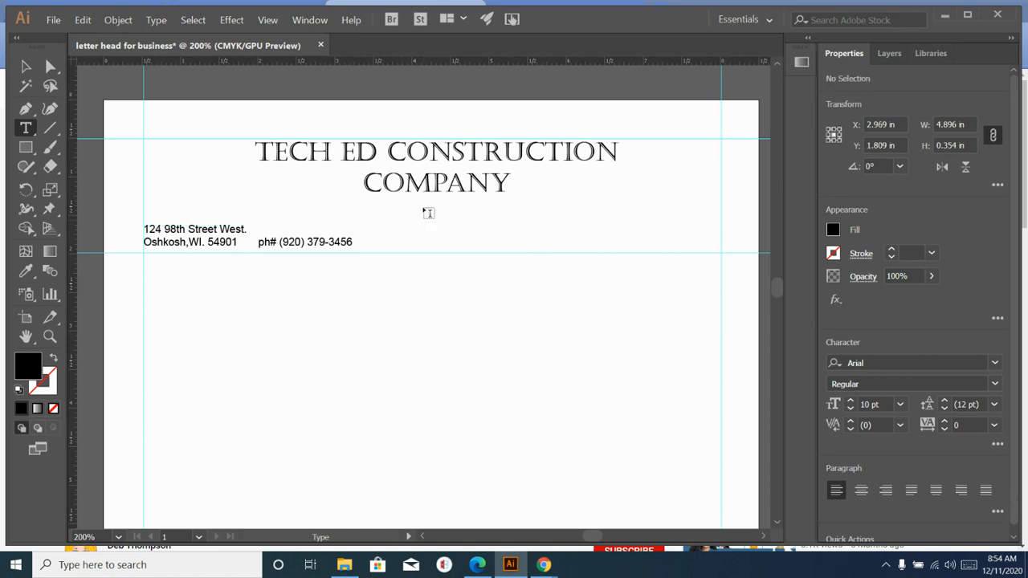
- Add a 14 pt text line under COMPANY with the owner's name followed by '- Owner'
click(26, 129)
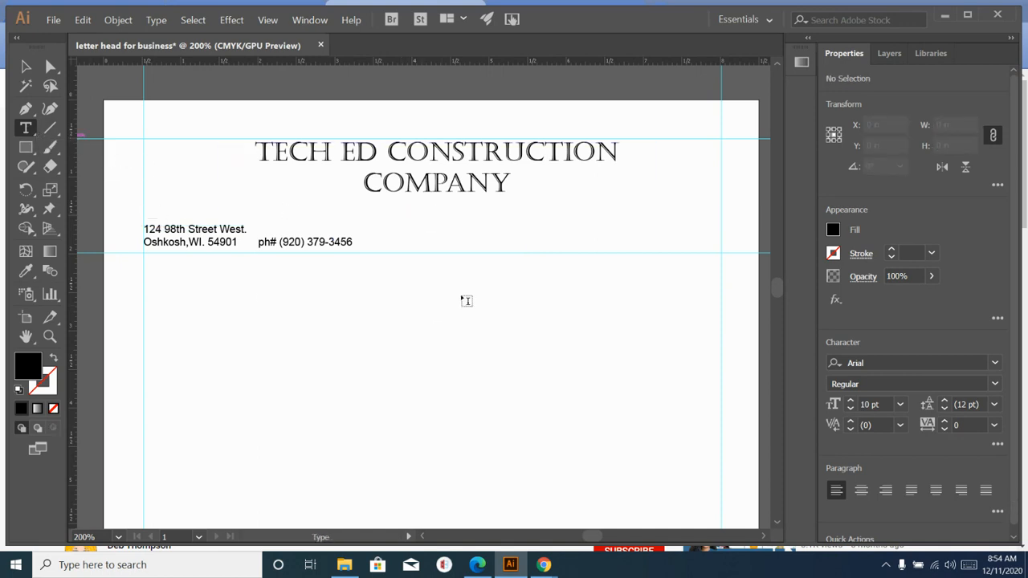
drag(332, 196, 571, 218)
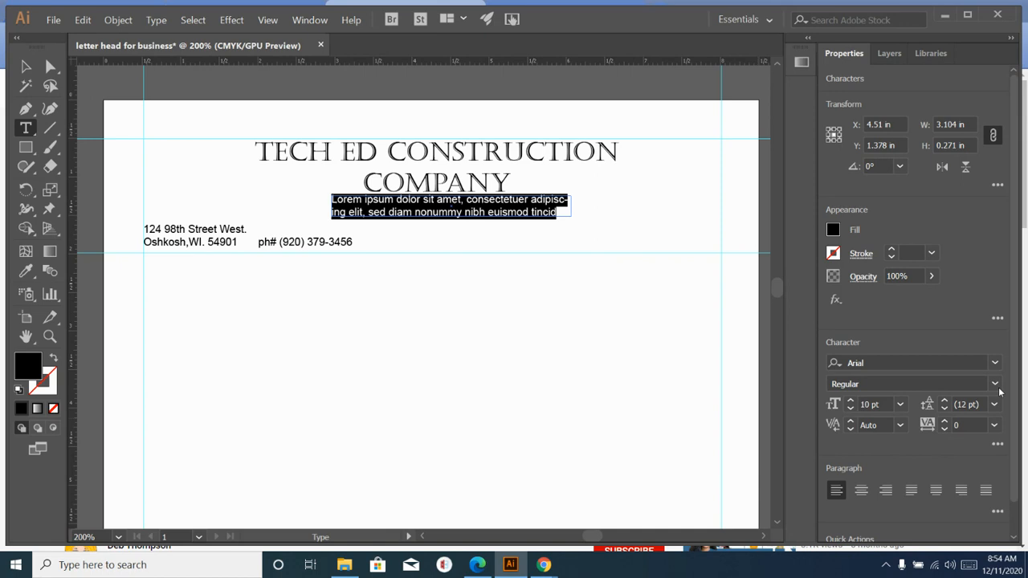
click(900, 404)
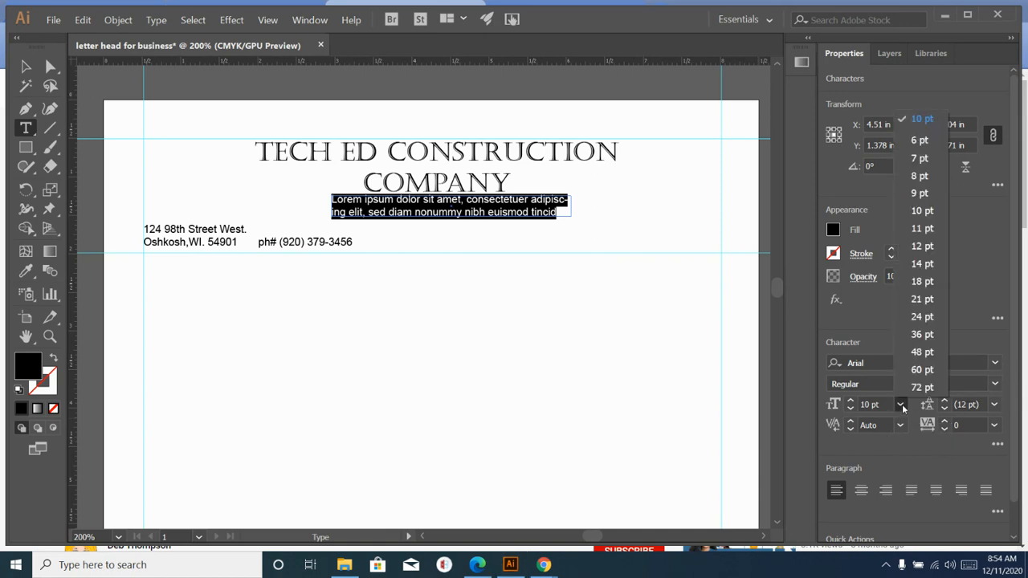
click(917, 264)
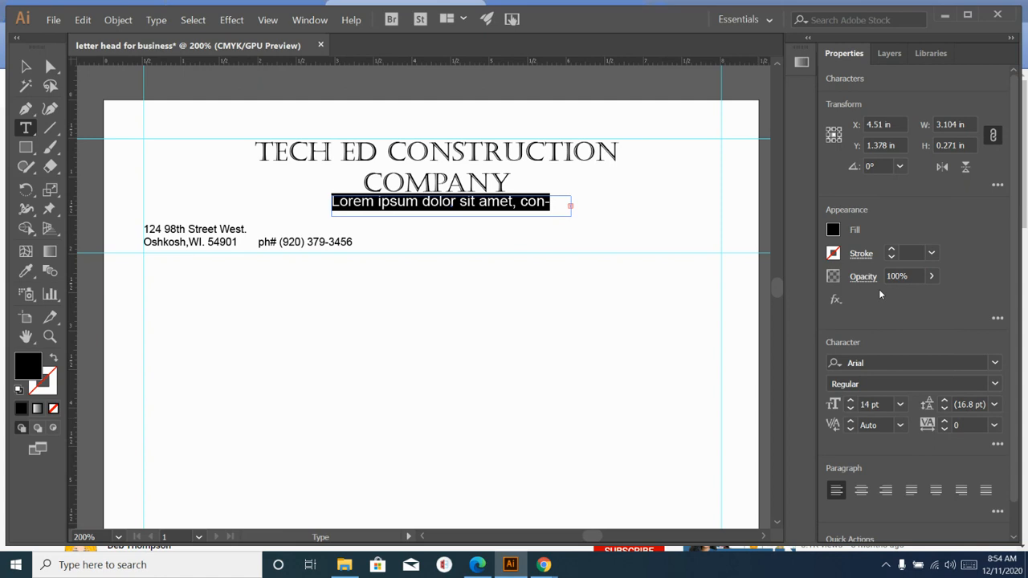
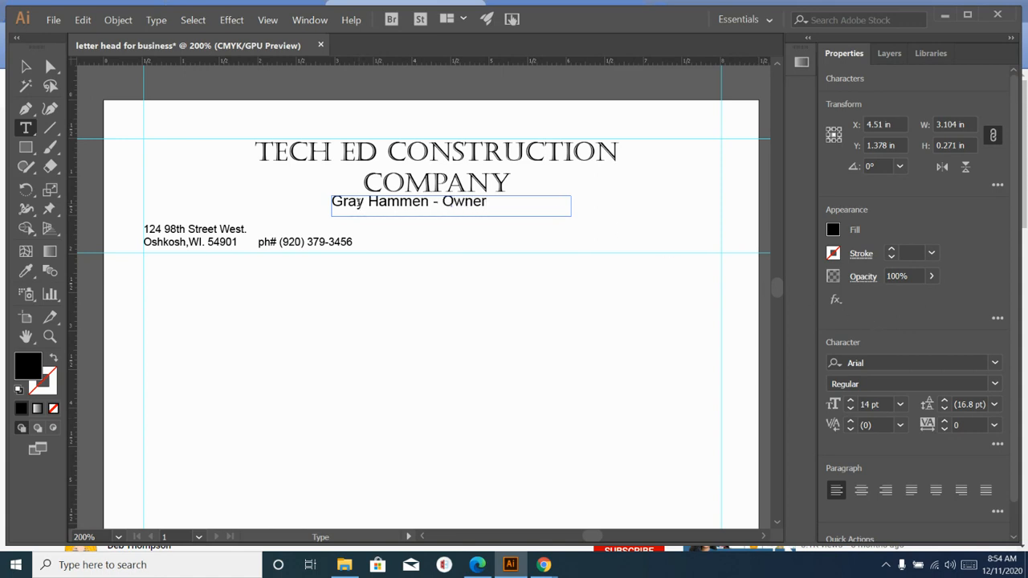
- Correct the spelling of the owner's name
click(358, 202)
key(BackSpace)
key(BackSpace)
text(ar)
key(End)
click(477, 229)
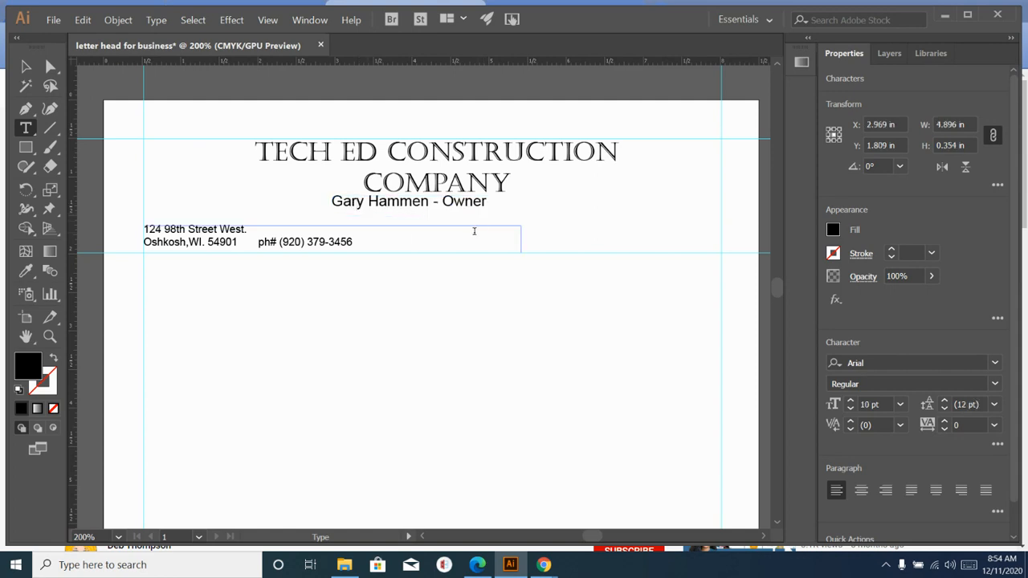
- Nudge the owner line slightly right and down, then add a vertical guide at the page centre
click(25, 69)
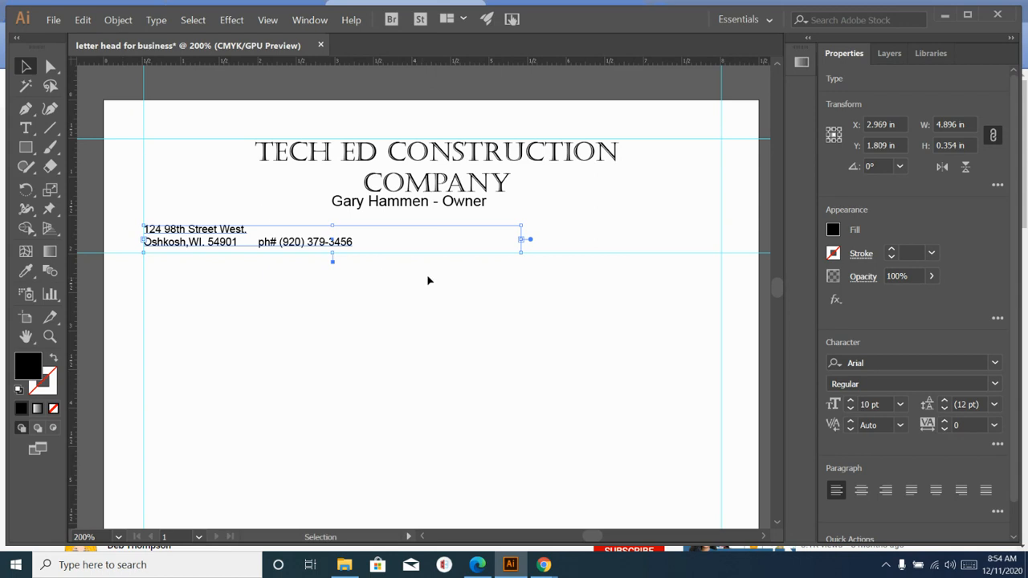
drag(396, 206, 414, 211)
click(540, 299)
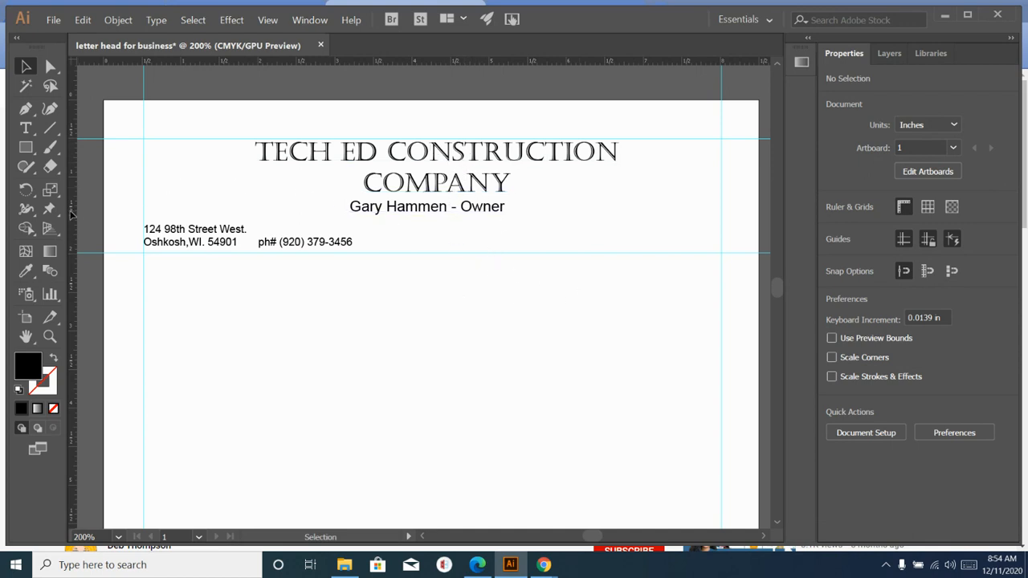
drag(74, 214, 432, 188)
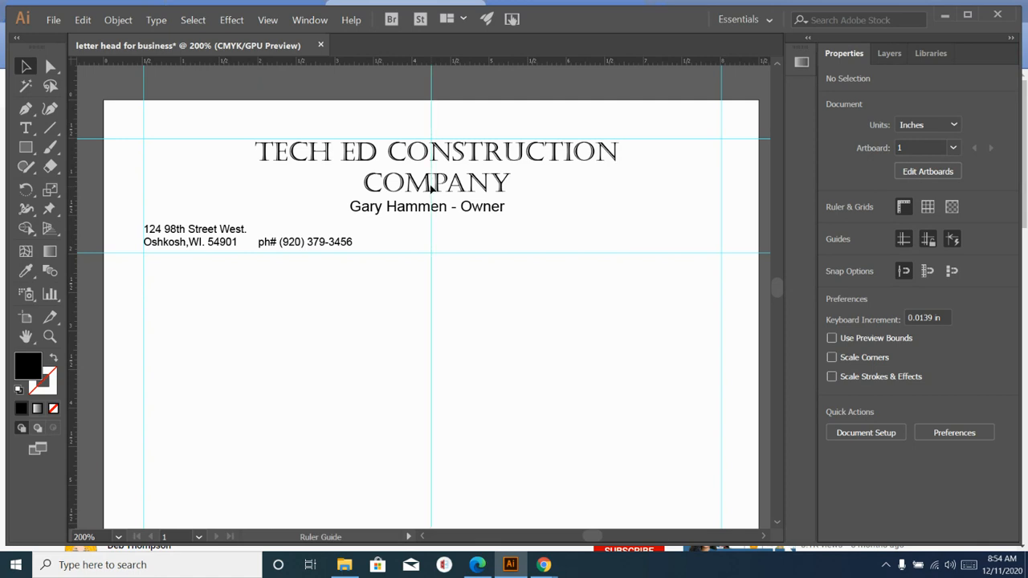
- Raise the company title slightly on the page
click(404, 168)
click(364, 169)
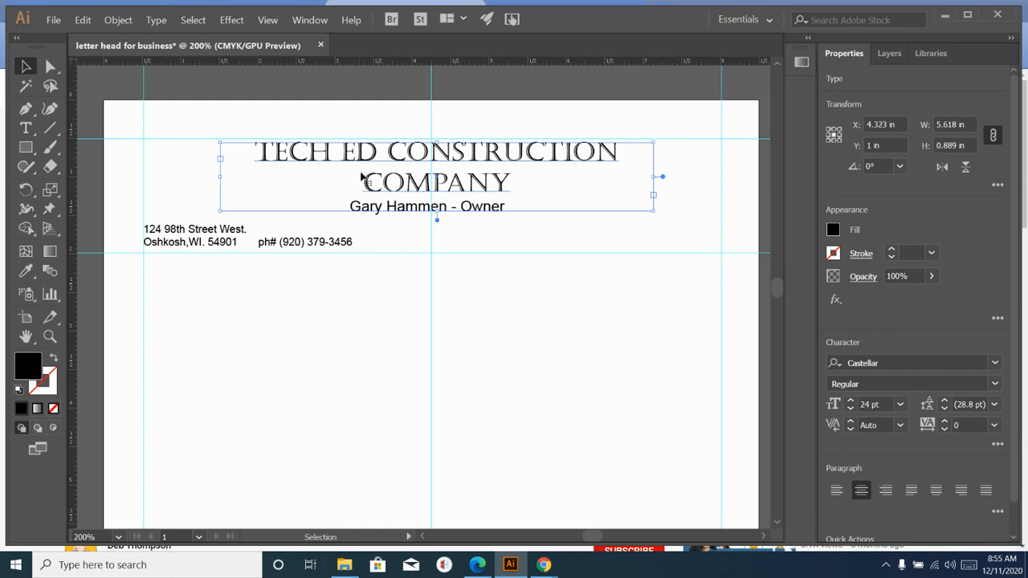
scroll(434, 188, up, 1)
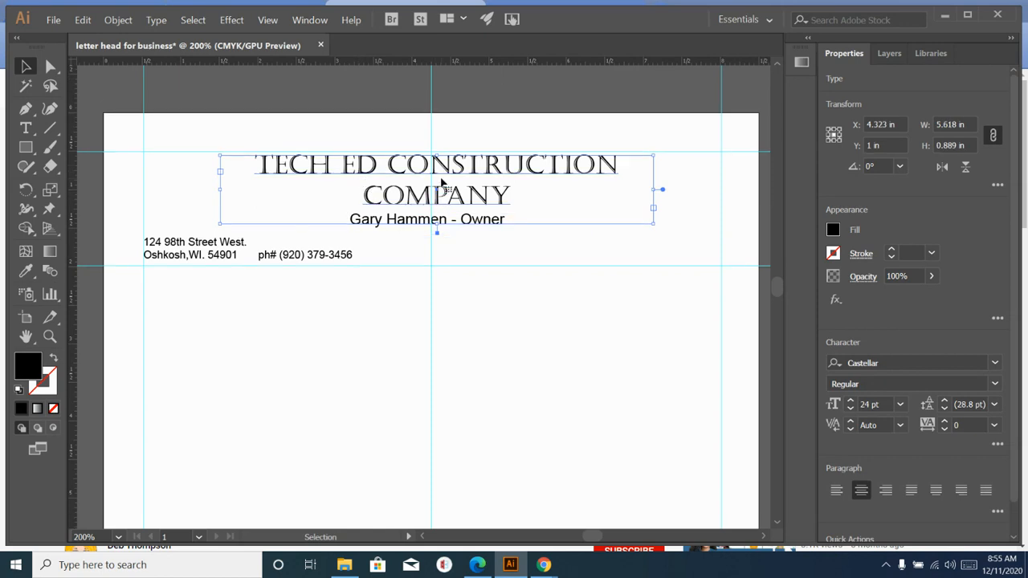
key(ctrl+plus)
key(ctrl+plus)
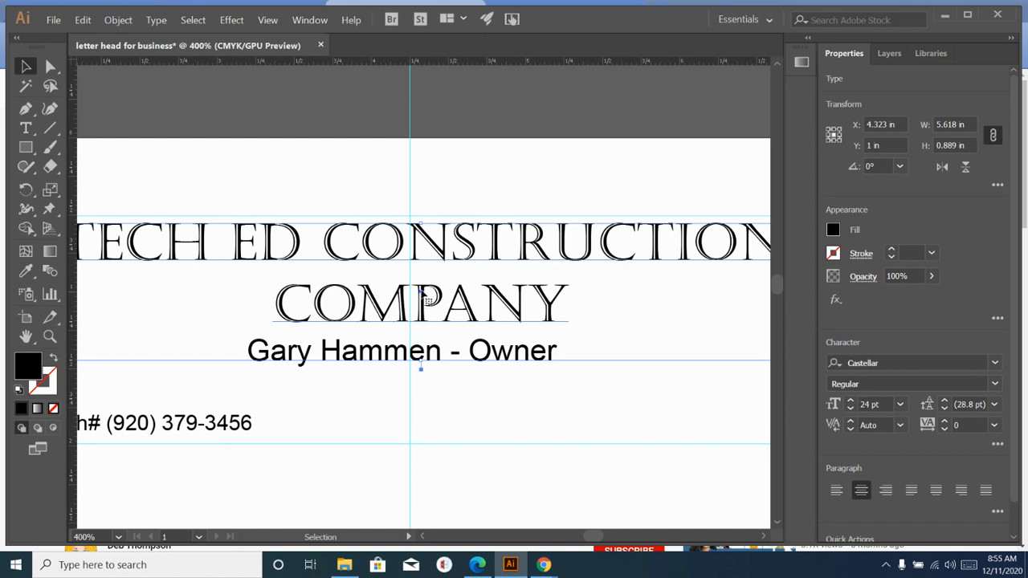
drag(421, 294, 415, 300)
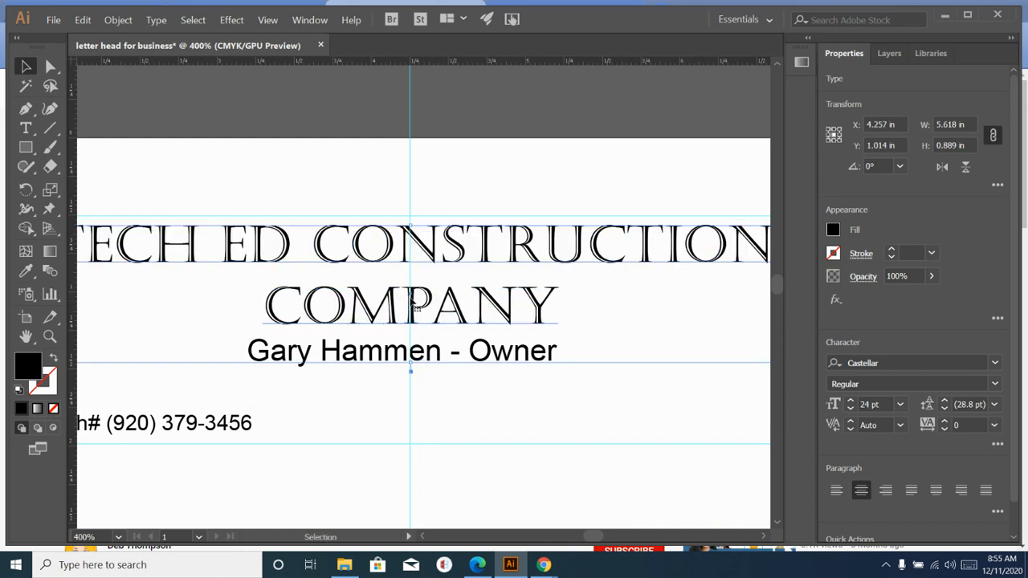
drag(414, 299, 415, 291)
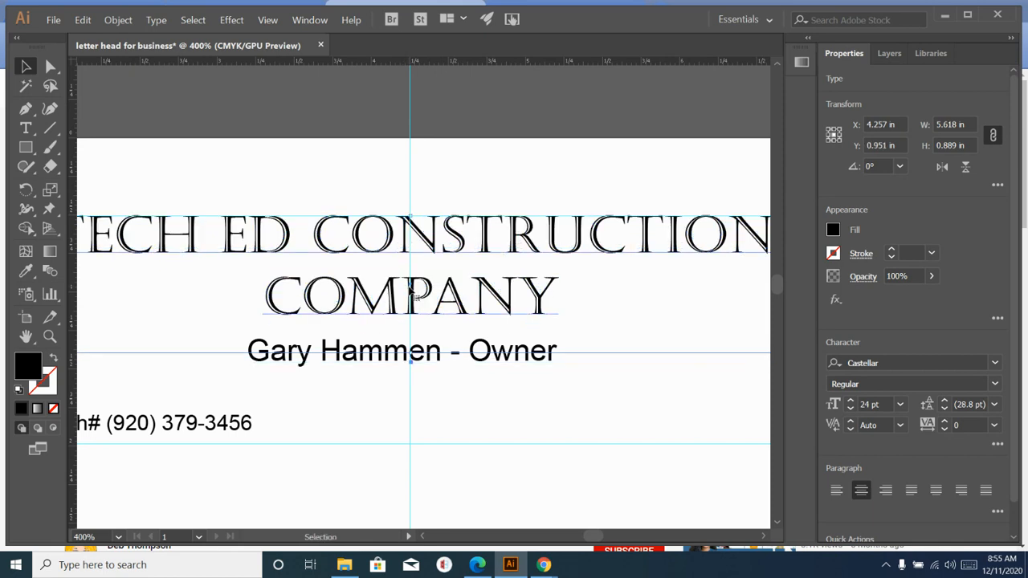
click(453, 195)
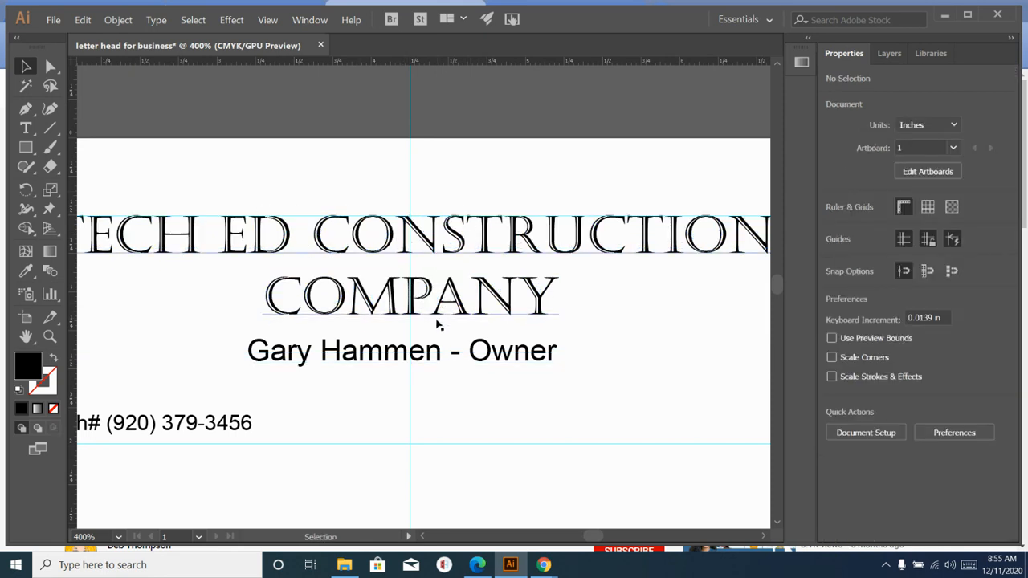
- Centre-align the owner line and move it beneath the title on the vertical guide
click(388, 364)
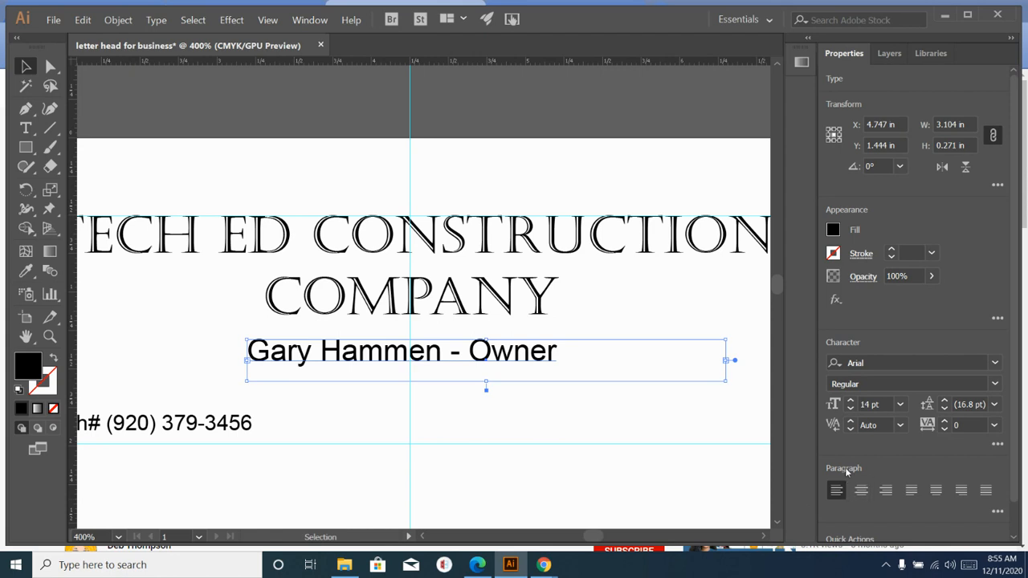
click(861, 491)
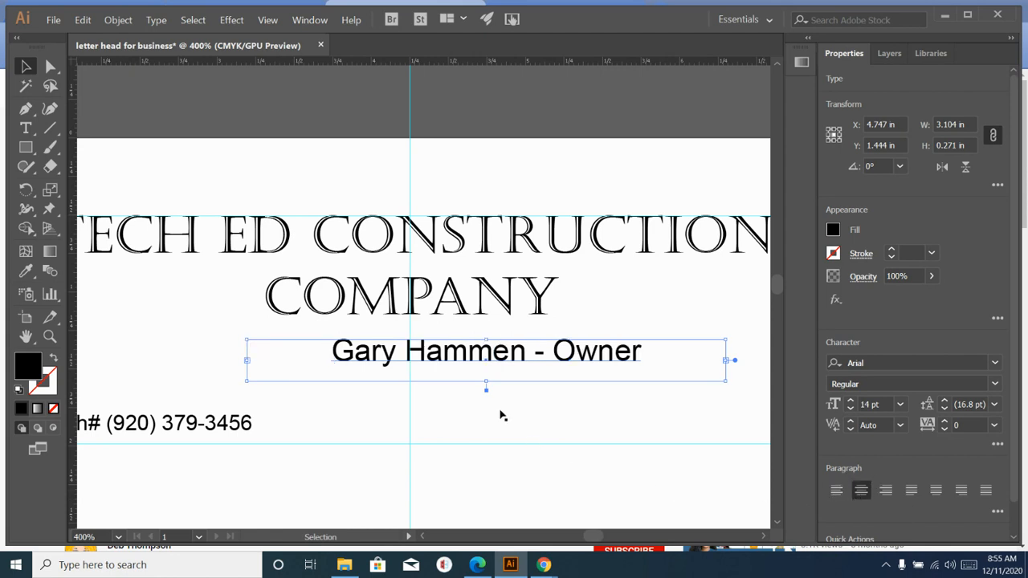
drag(486, 363, 411, 353)
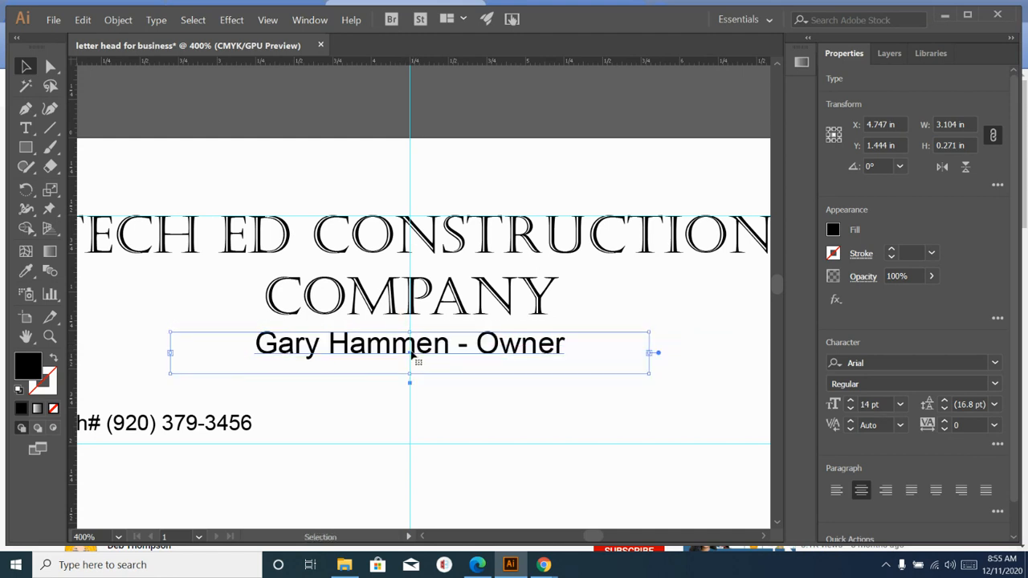
- Zoom in to check the address and phone block, then zoom back out
click(445, 415)
scroll(412, 482, down, 1)
scroll(412, 488, down, 1)
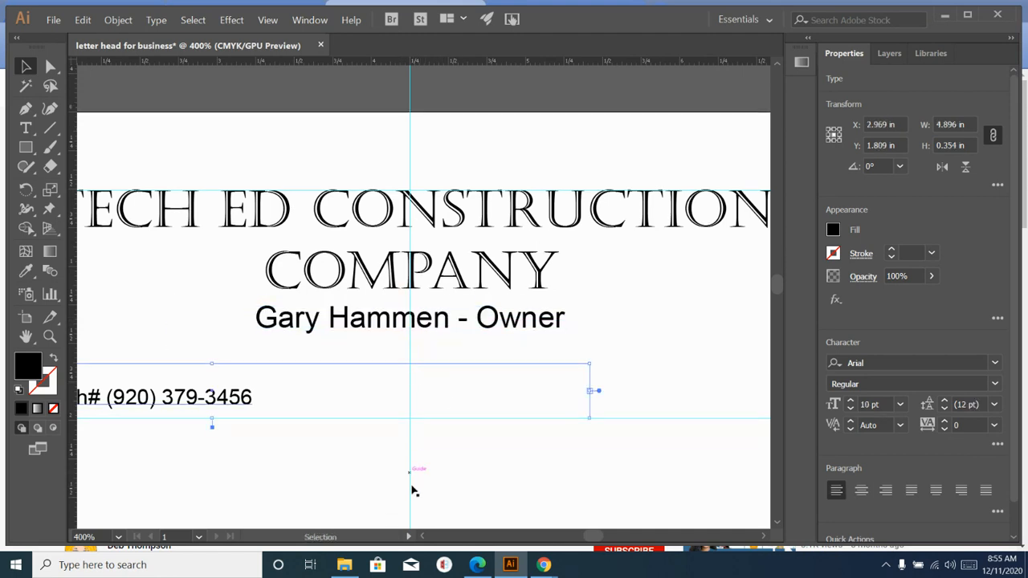
key(a)
key(ctrl+=)
key(ctrl+=)
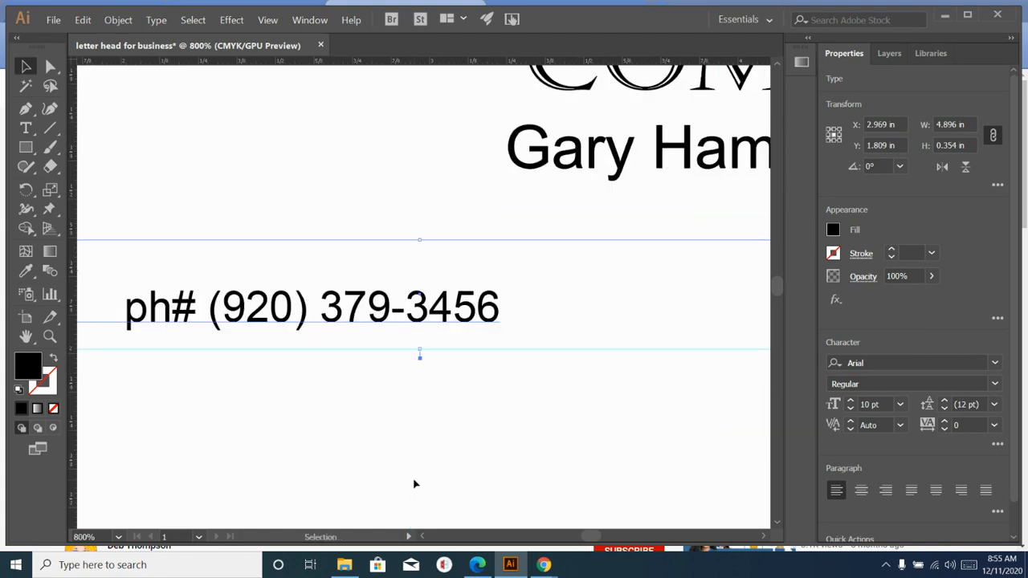
key(ctrl+minus)
key(ctrl+minus)
key(ctrl+minus)
key(ctrl+minus)
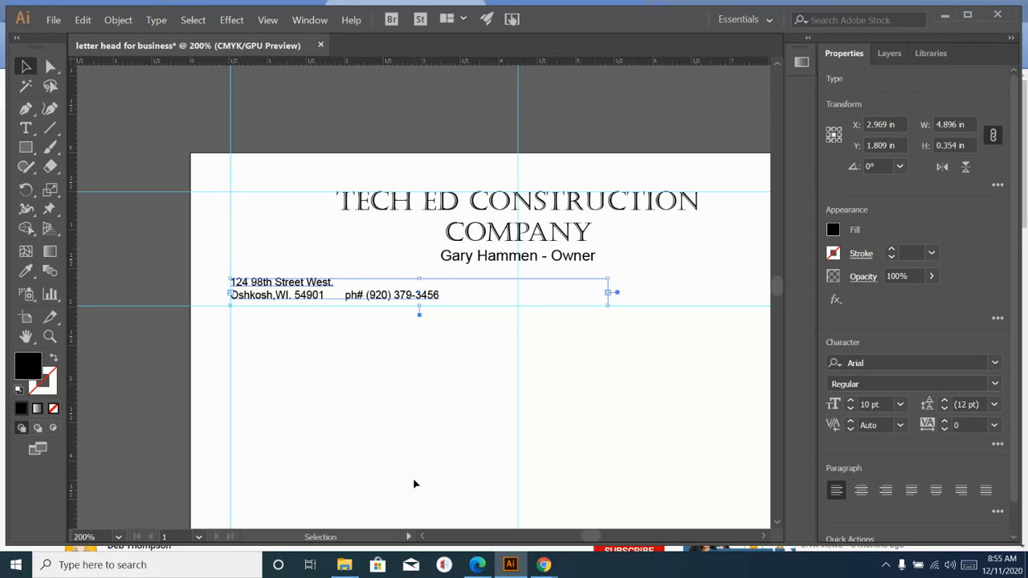
click(435, 357)
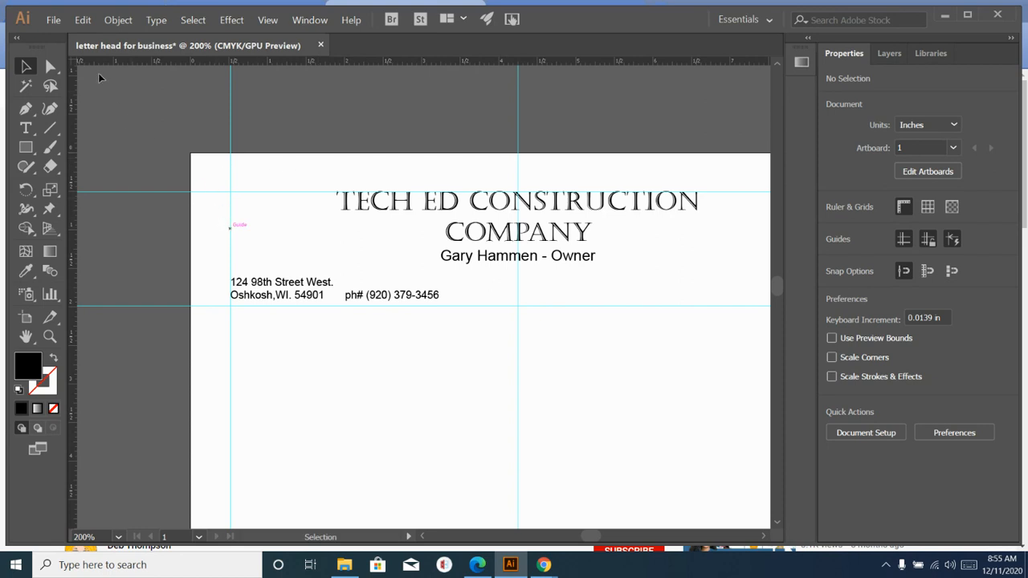
- Place the crescent-claw-hammers-11419c-64_1000 image from the Desktop
click(53, 20)
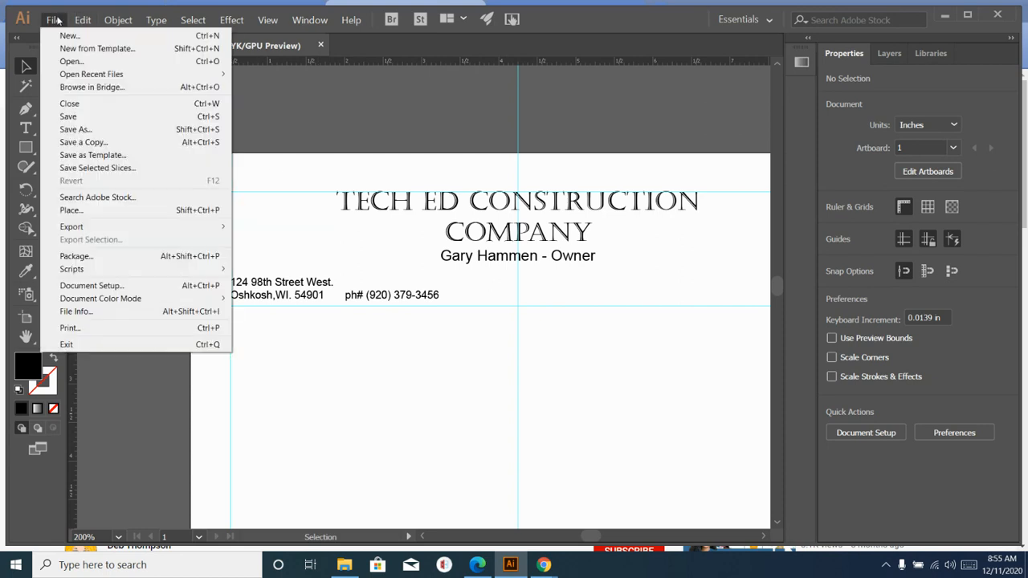
click(89, 213)
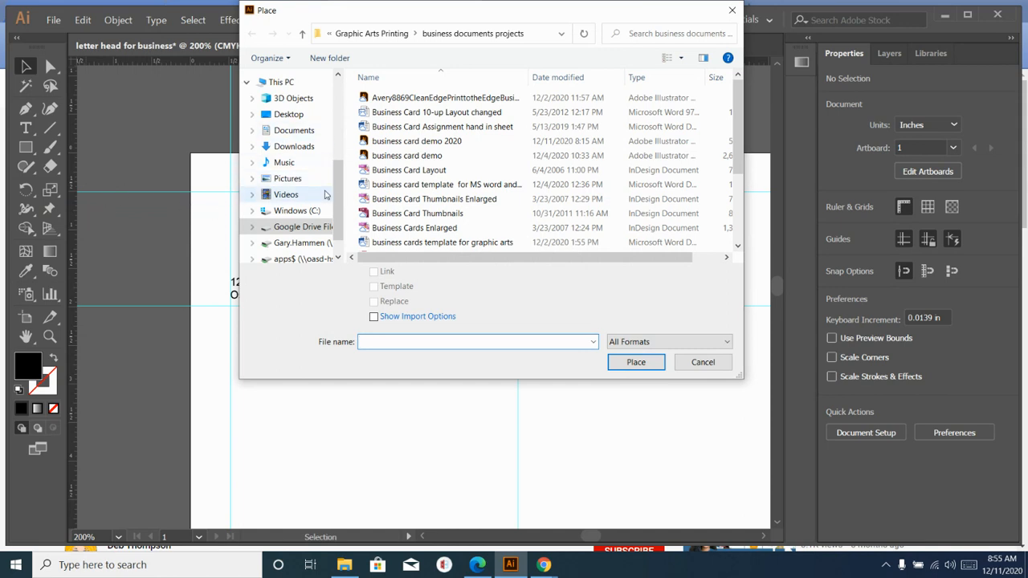
scroll(340, 190, up, 1)
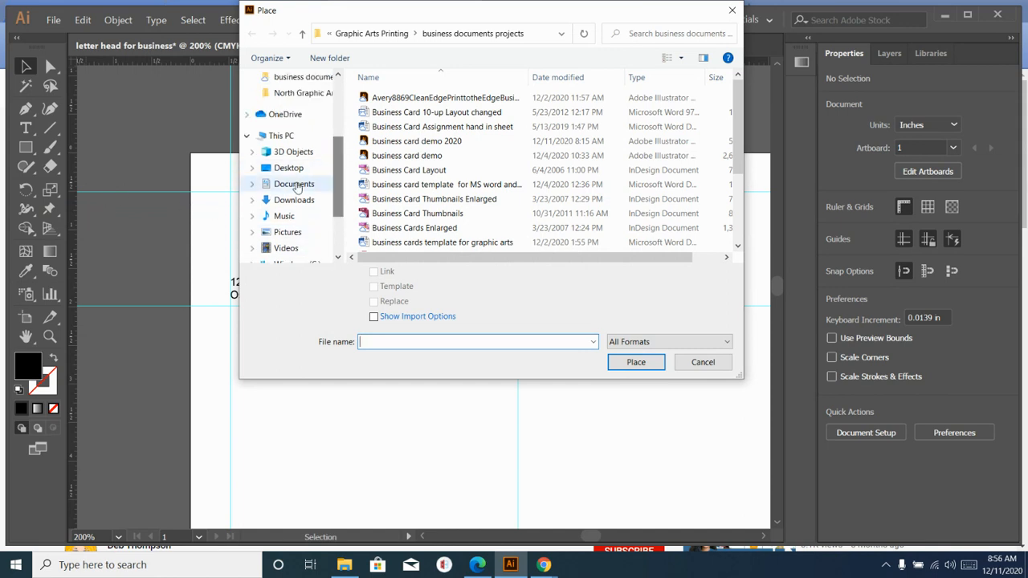
click(290, 171)
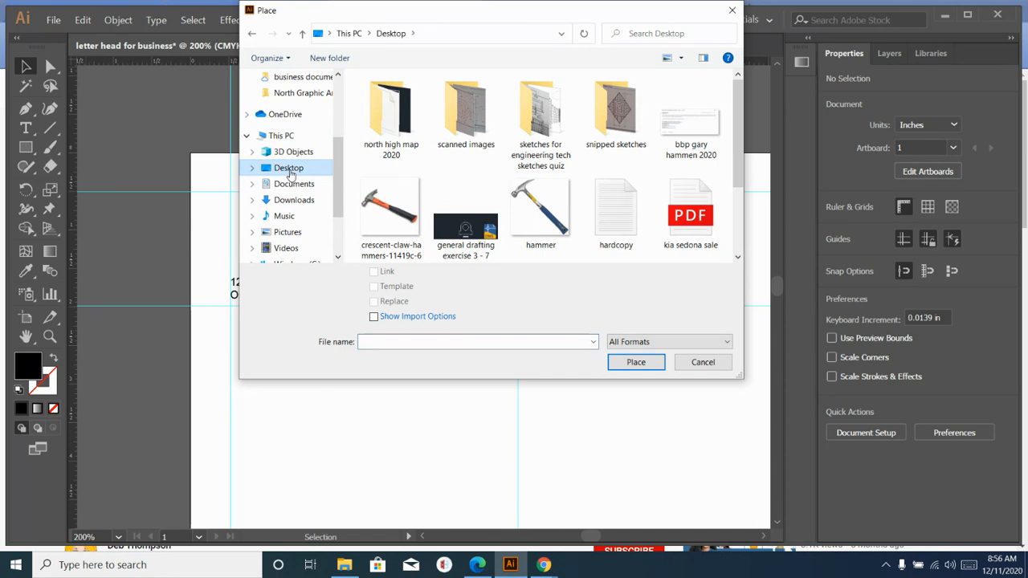
click(384, 227)
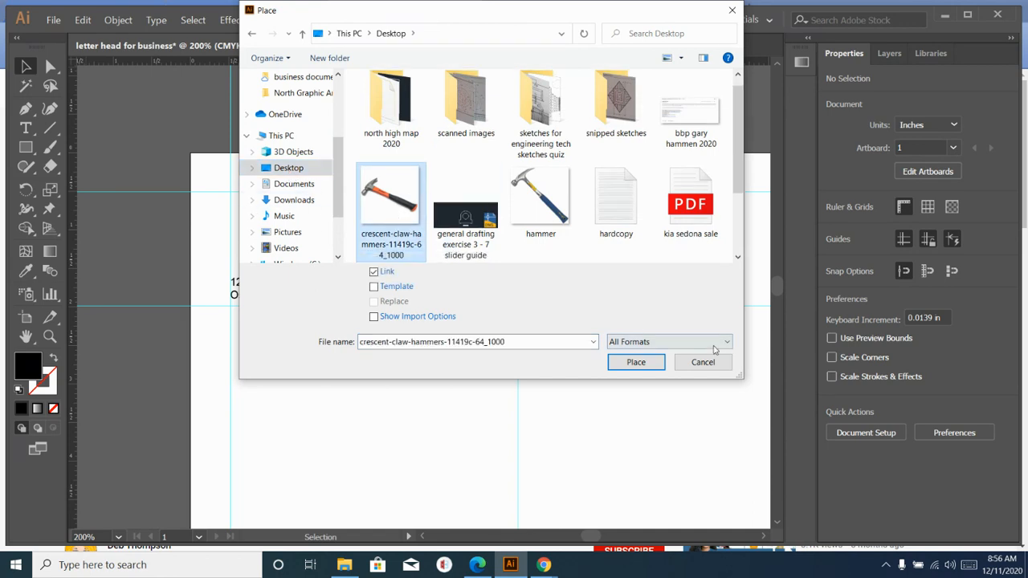
click(634, 362)
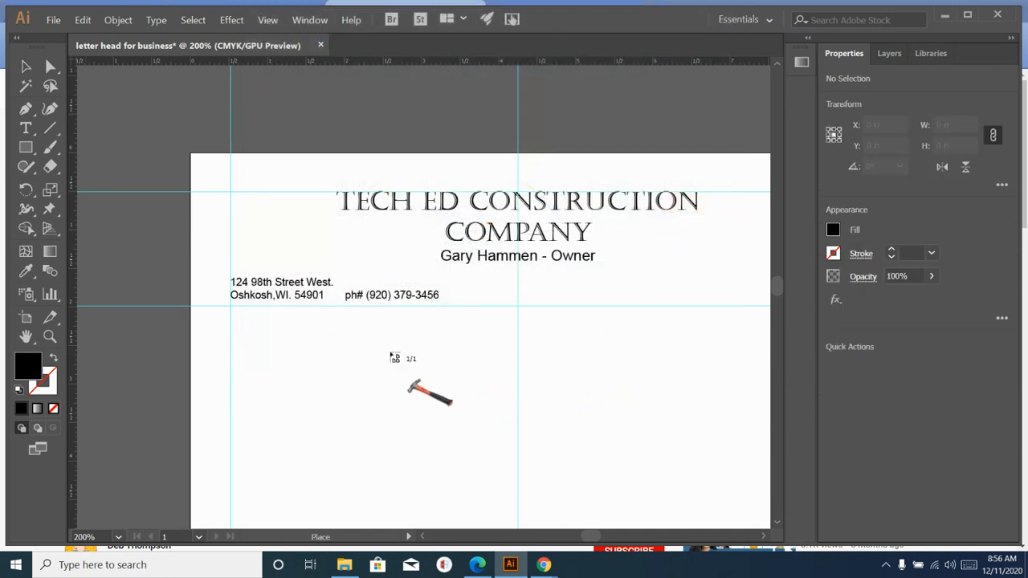
- Drop the hammer image onto the page and resize it to 2 in by 2 in
click(346, 366)
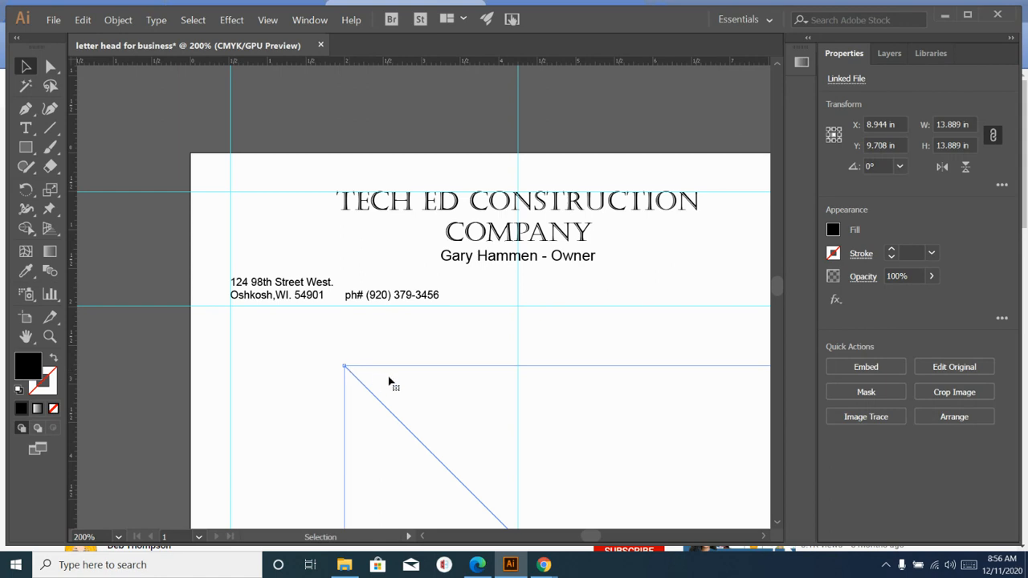
scroll(554, 400, down, 5)
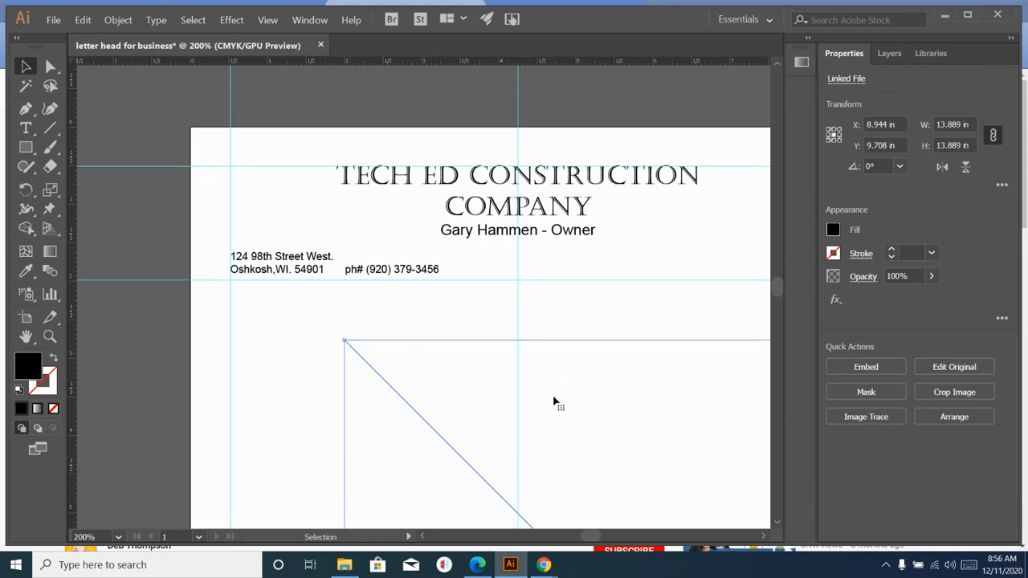
scroll(552, 399, down, 2)
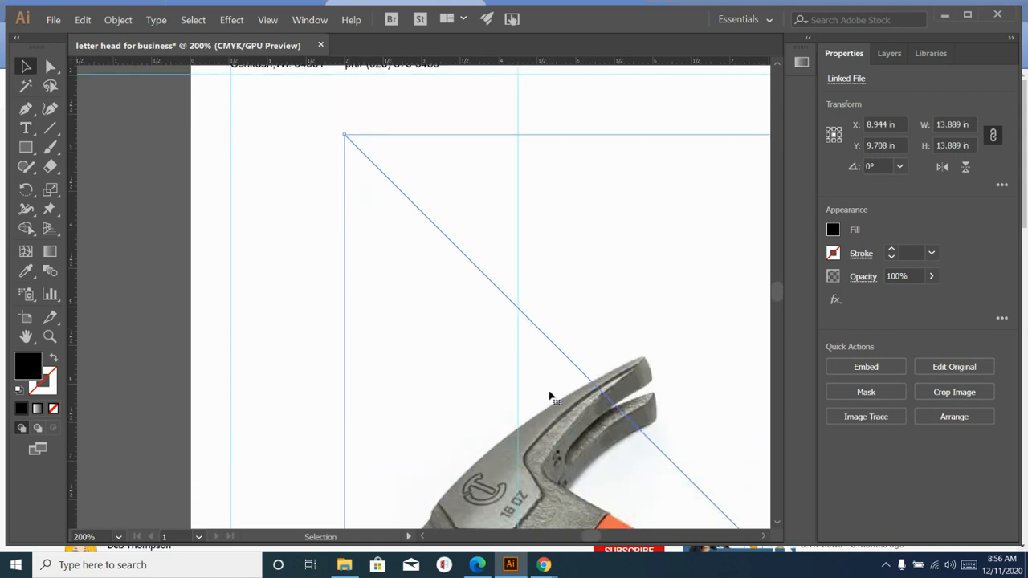
scroll(551, 398, up, 3)
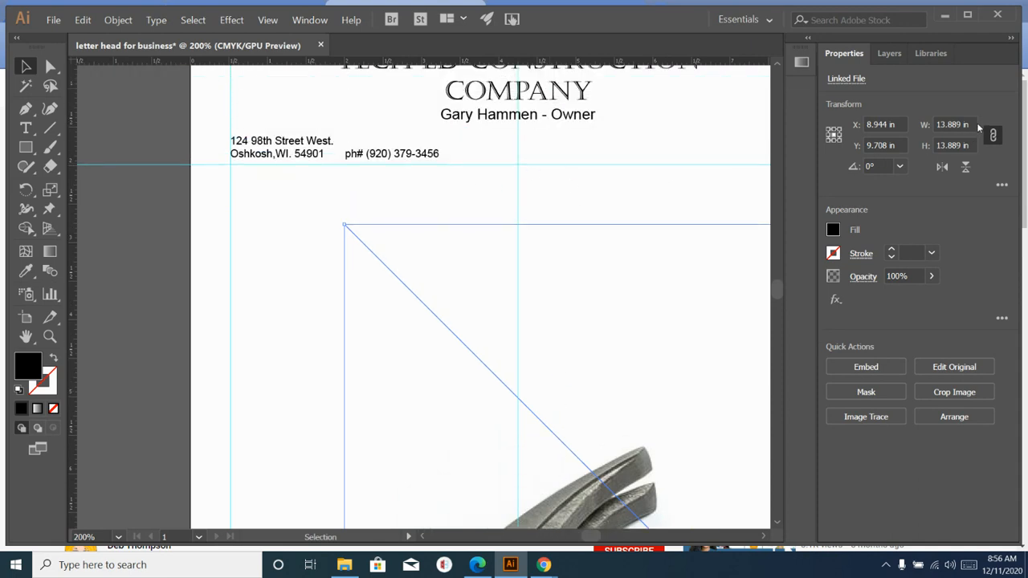
drag(968, 122, 917, 124)
text(2)
key(Tab)
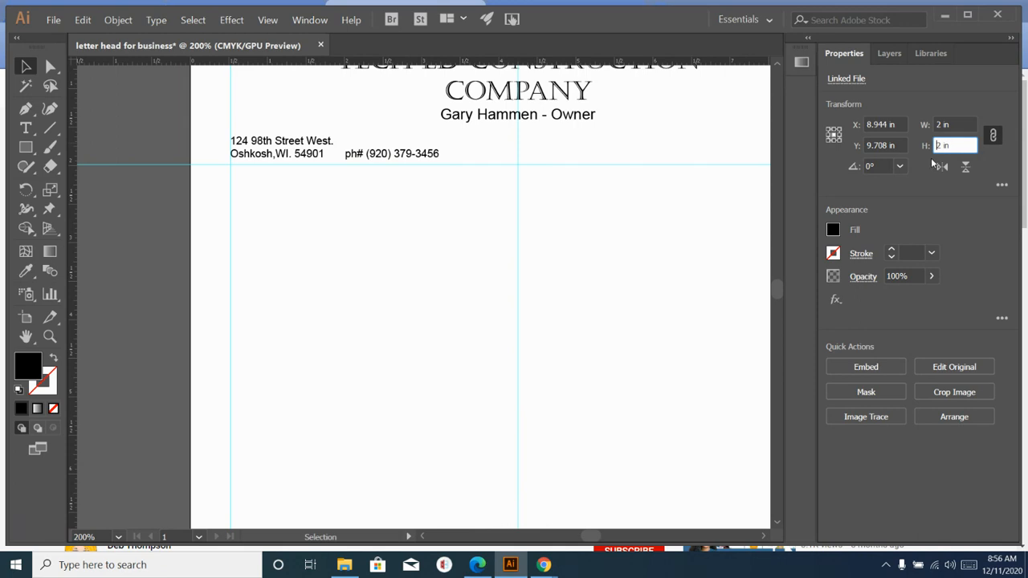
key(Return)
- Move the hammer image just below the address block and zoom in on it
key(ctrl+minus)
key(ctrl+minus)
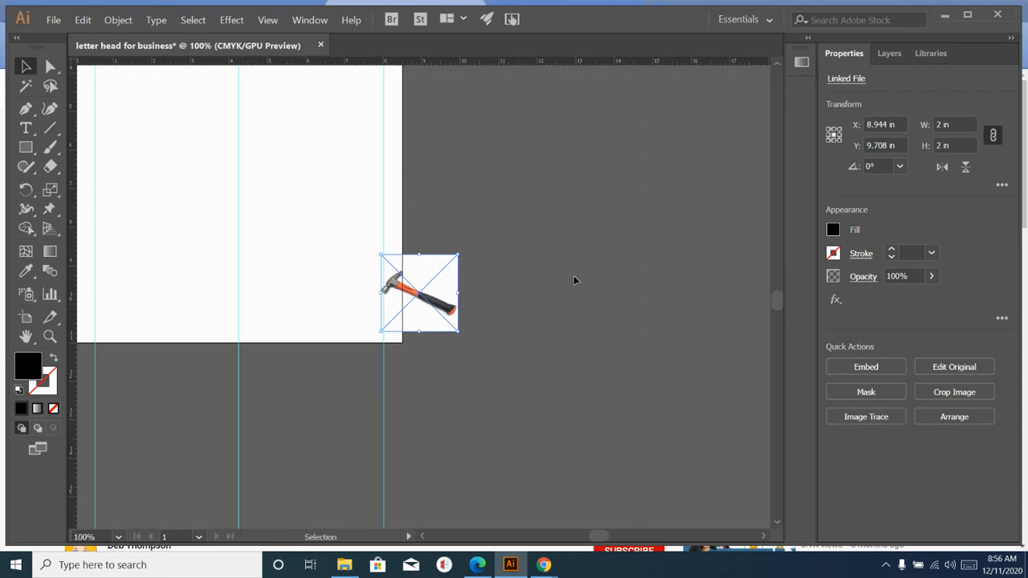
scroll(452, 350, up, 1)
scroll(452, 349, up, 3)
drag(409, 374, 143, 127)
scroll(177, 193, up, 5)
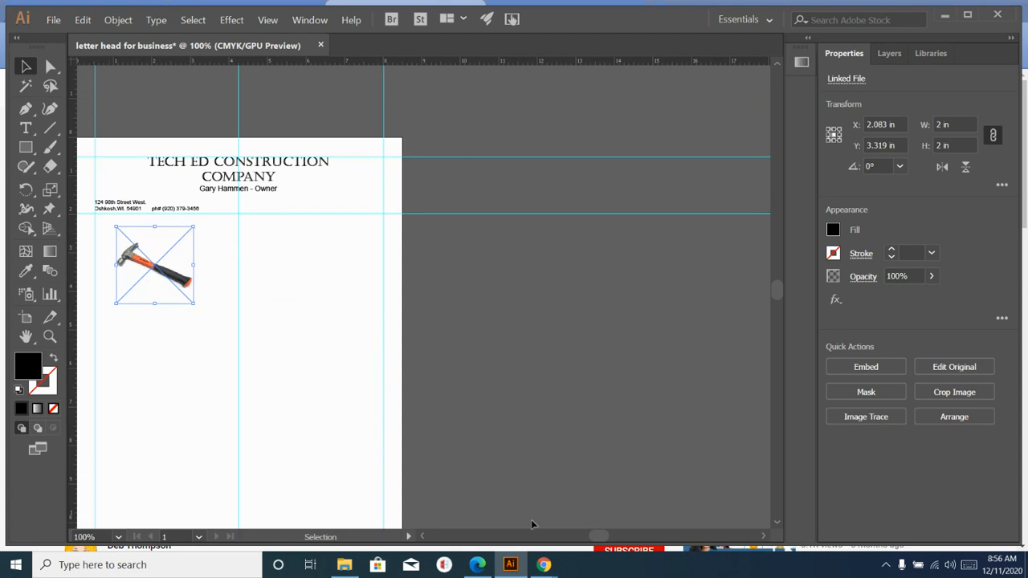
click(423, 538)
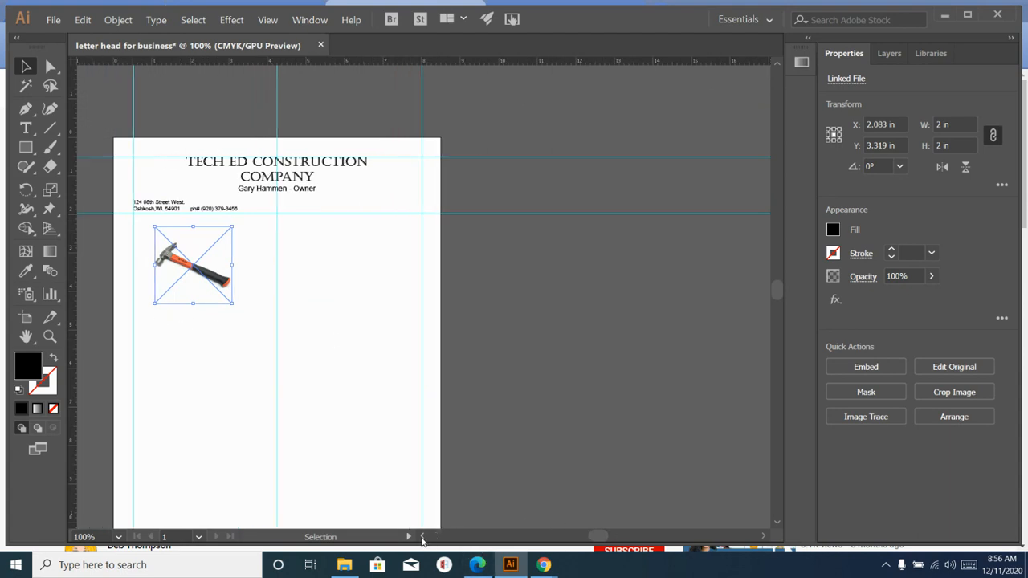
click(422, 537)
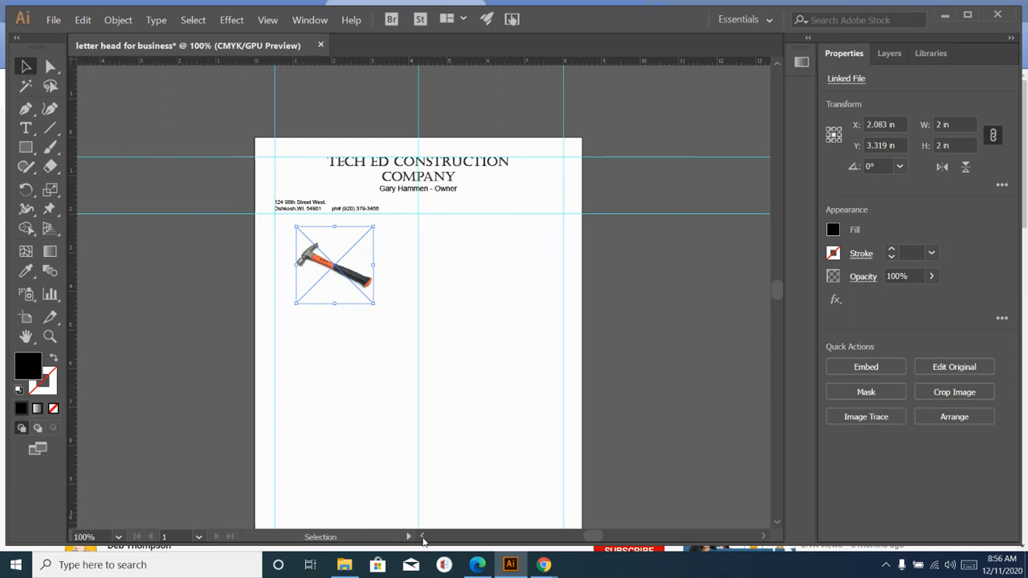
scroll(329, 294, up, 1)
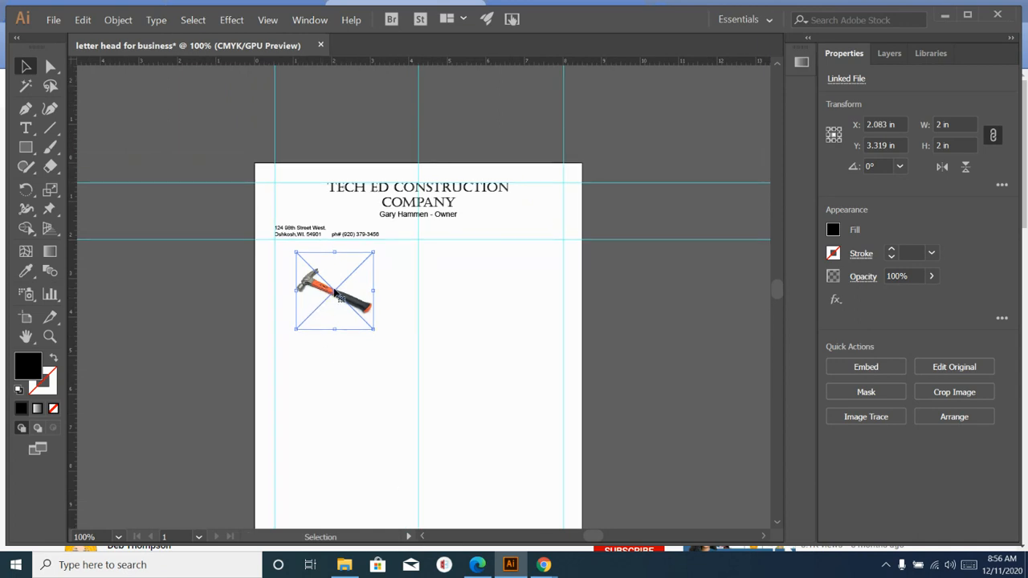
key(a)
key(ctrl+equal)
key(ctrl+equal)
key(ctrl+equal)
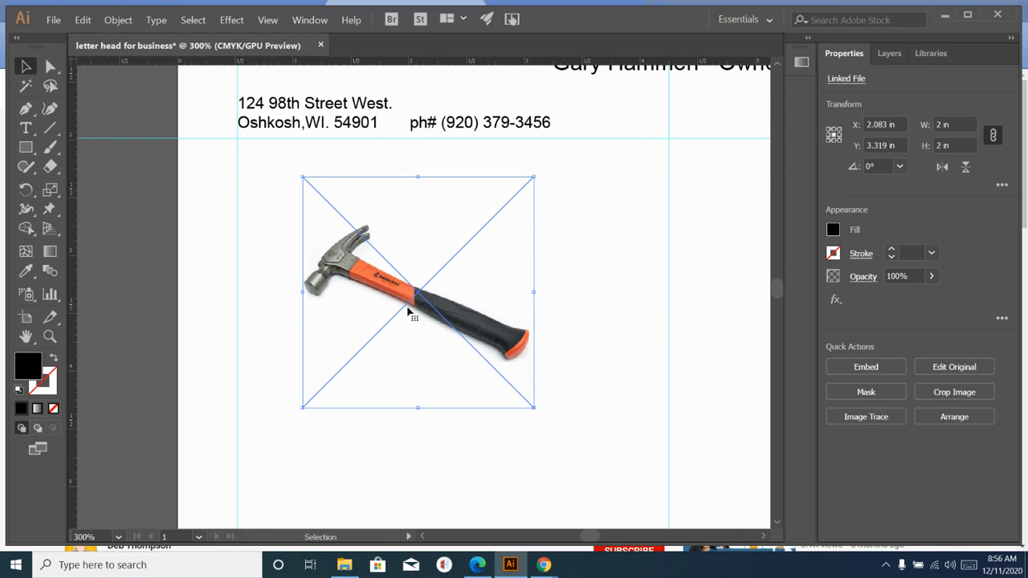
- Move the hammer to the top-left beside the heading and send it to the back
drag(417, 293, 417, 130)
scroll(417, 130, up, 2)
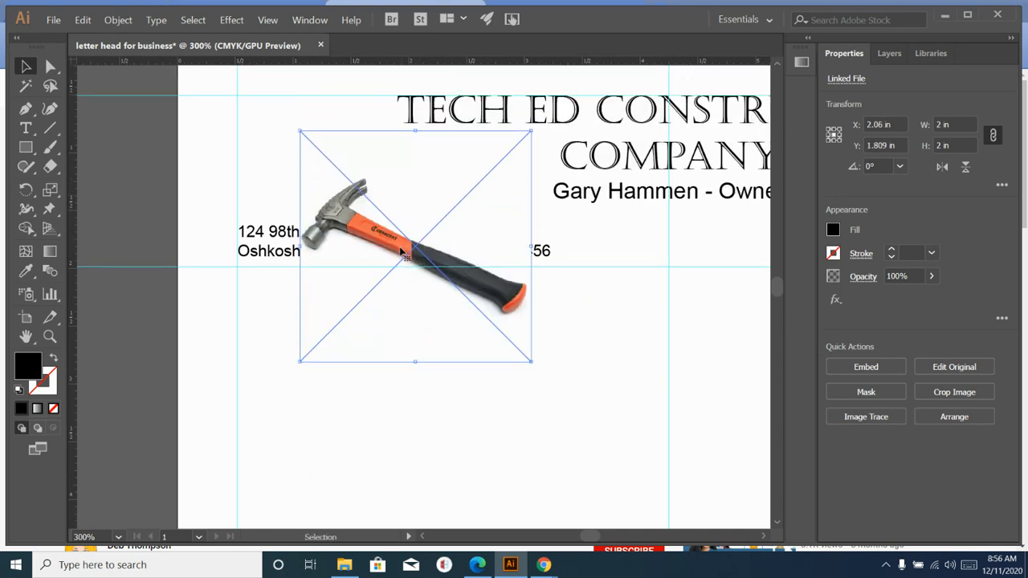
drag(412, 242, 380, 163)
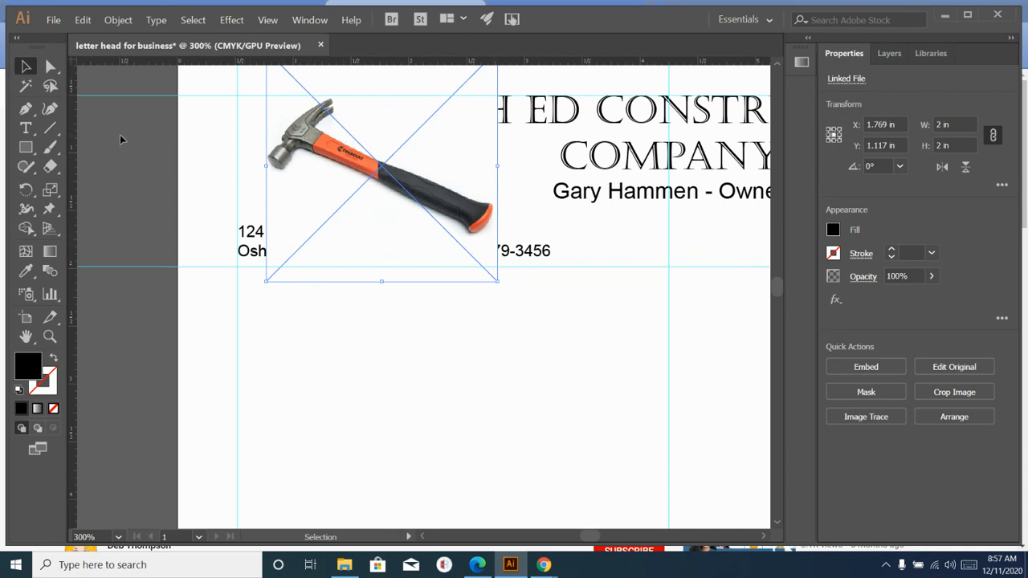
click(117, 22)
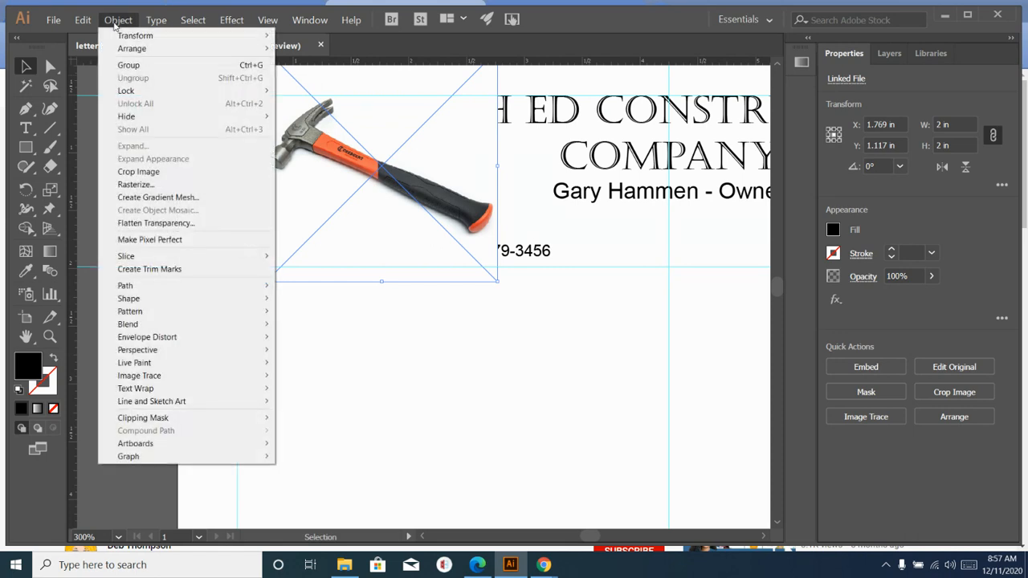
mouse_move(118, 38)
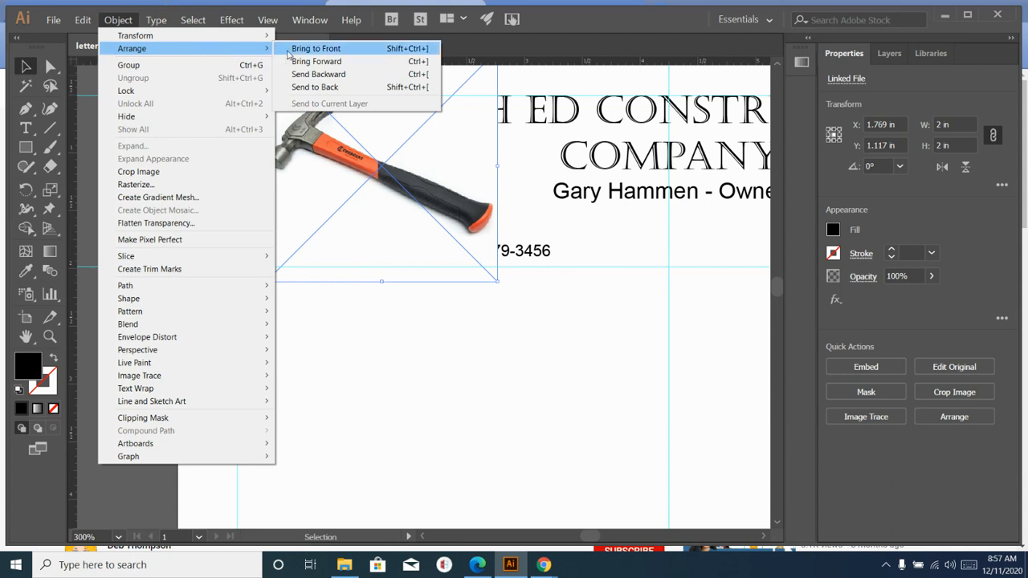
click(298, 88)
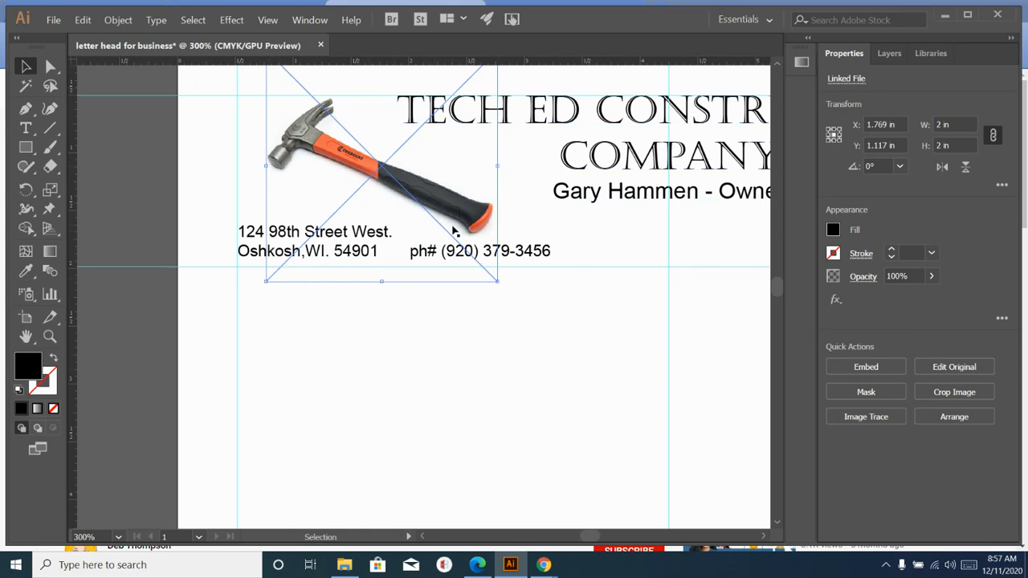
click(132, 230)
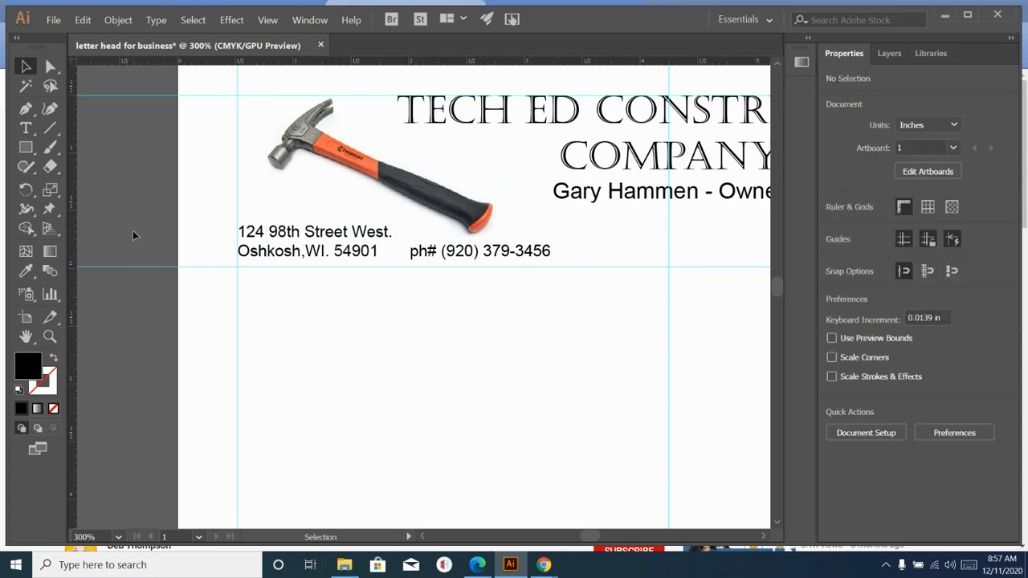
- Check the page's right edge, then minimize Illustrator and open a new browser tab
scroll(126, 307, down, 1)
scroll(126, 307, up, 2)
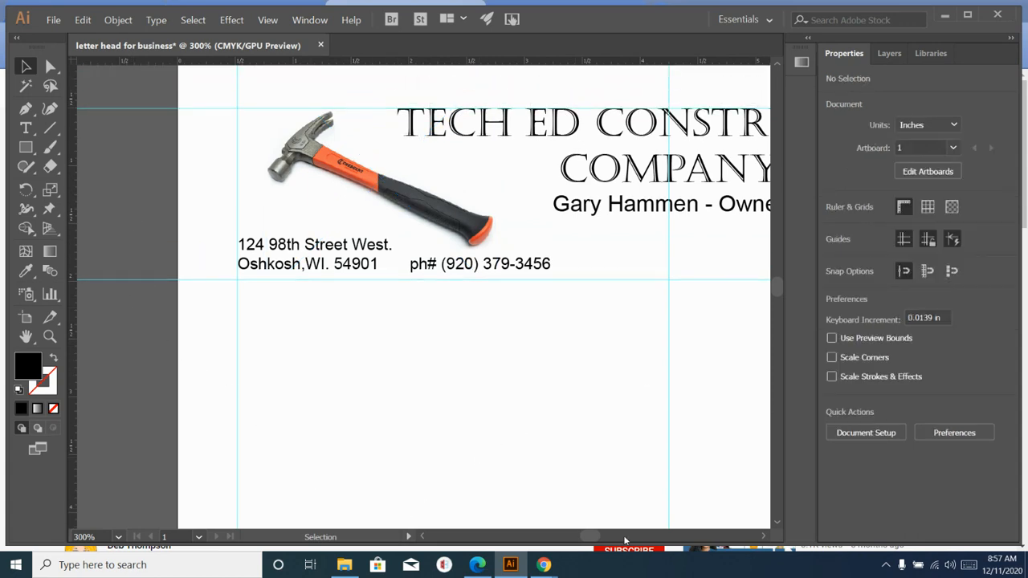
click(762, 538)
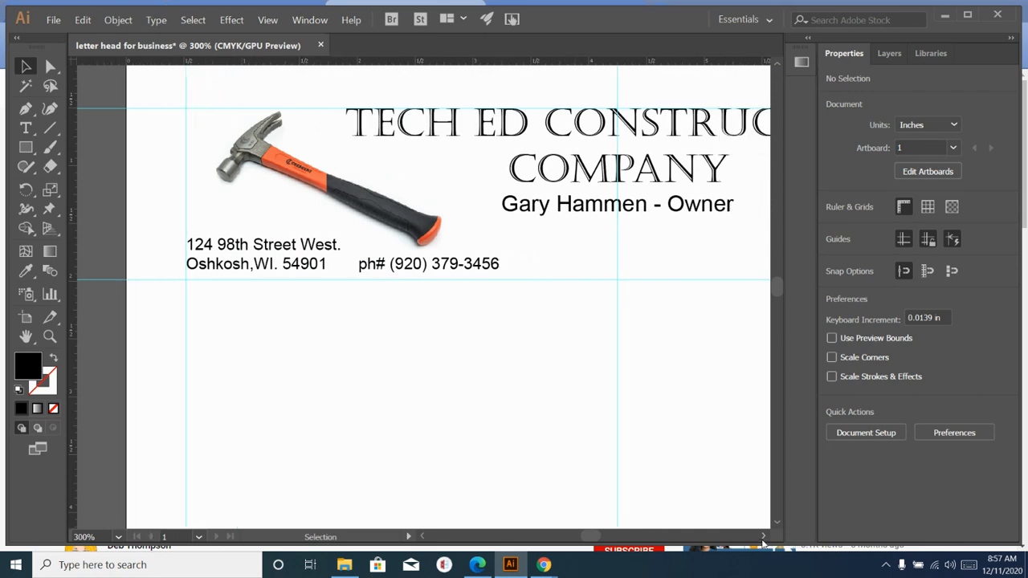
click(763, 537)
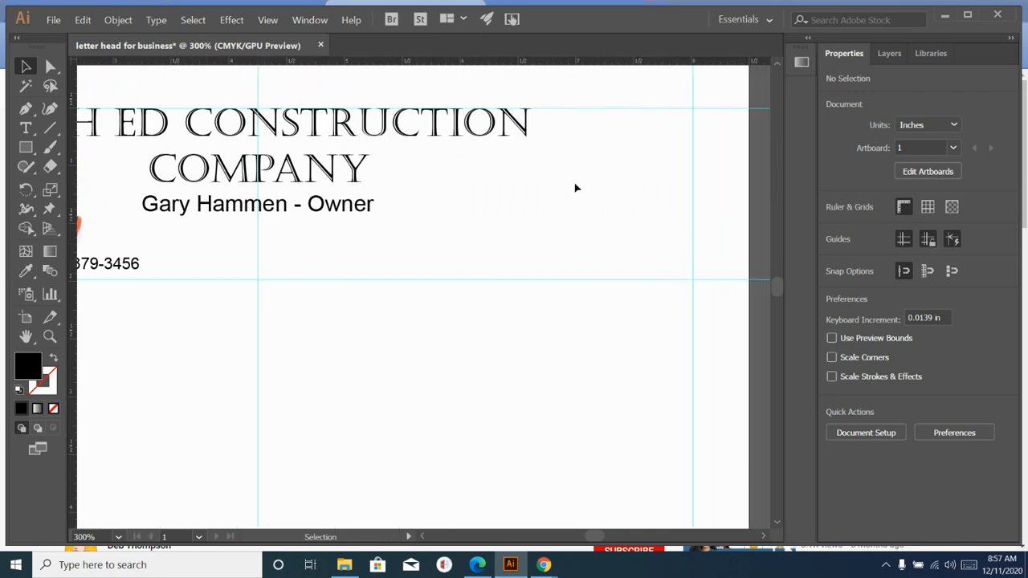
click(944, 16)
click(661, 11)
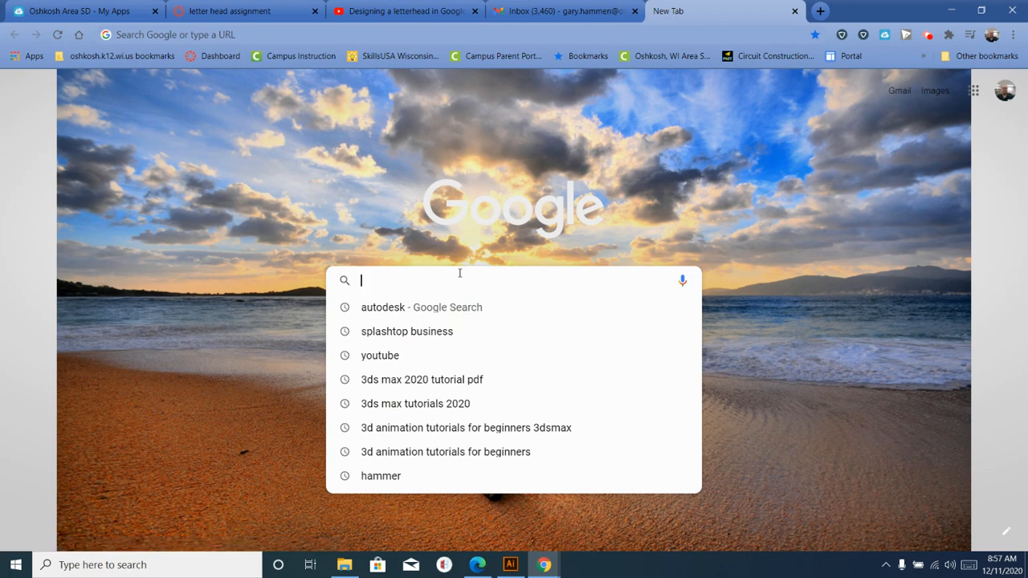
- Search Google Images for 'tape measure' and preview the Stanley tape measure picture
text(tape)
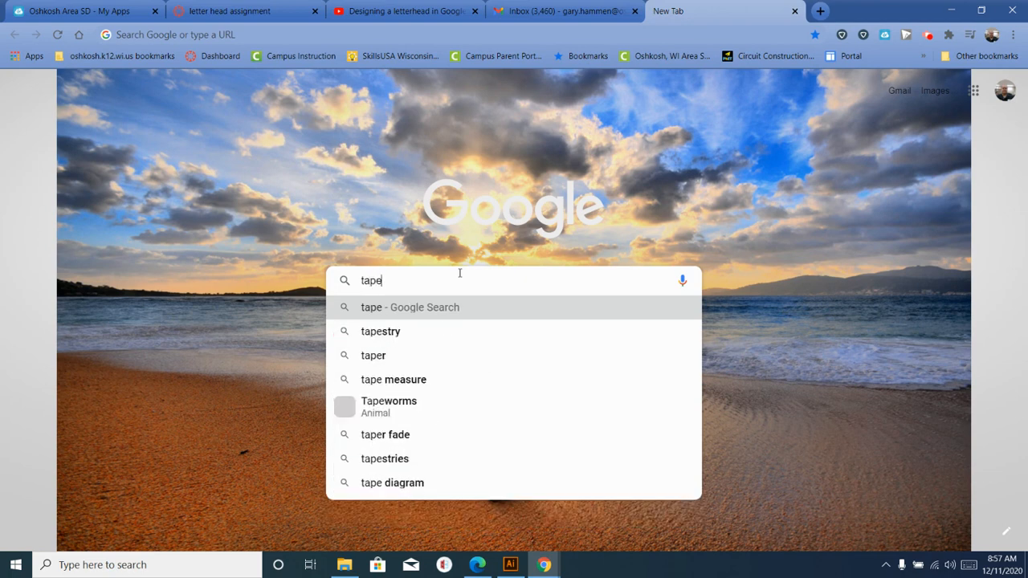
text( measure)
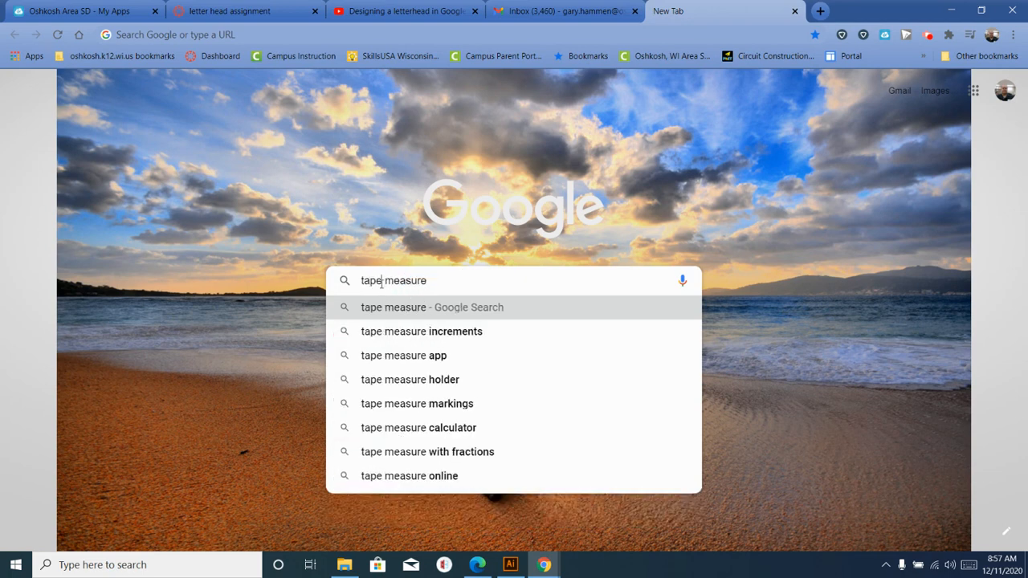
key(Return)
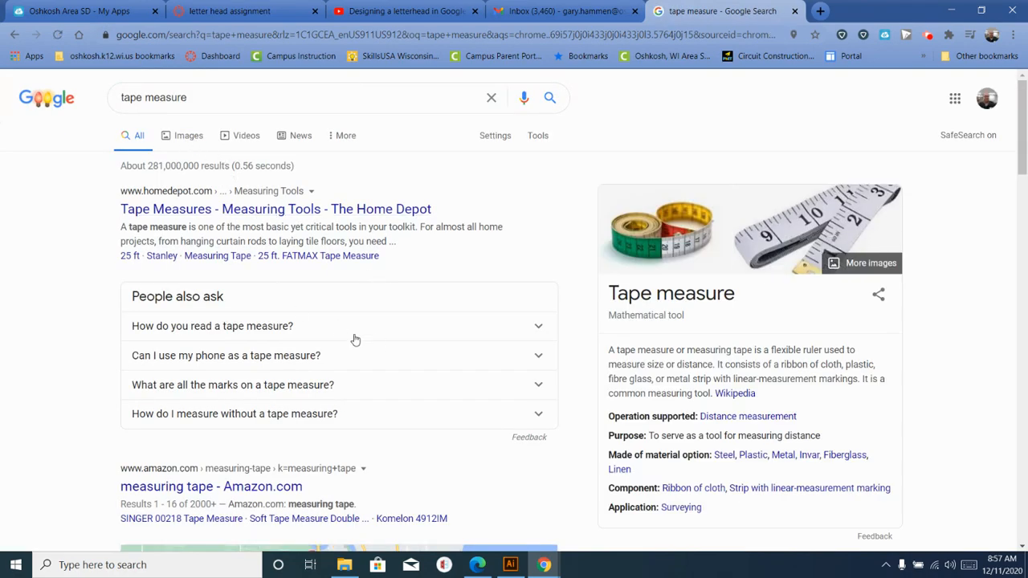
click(182, 137)
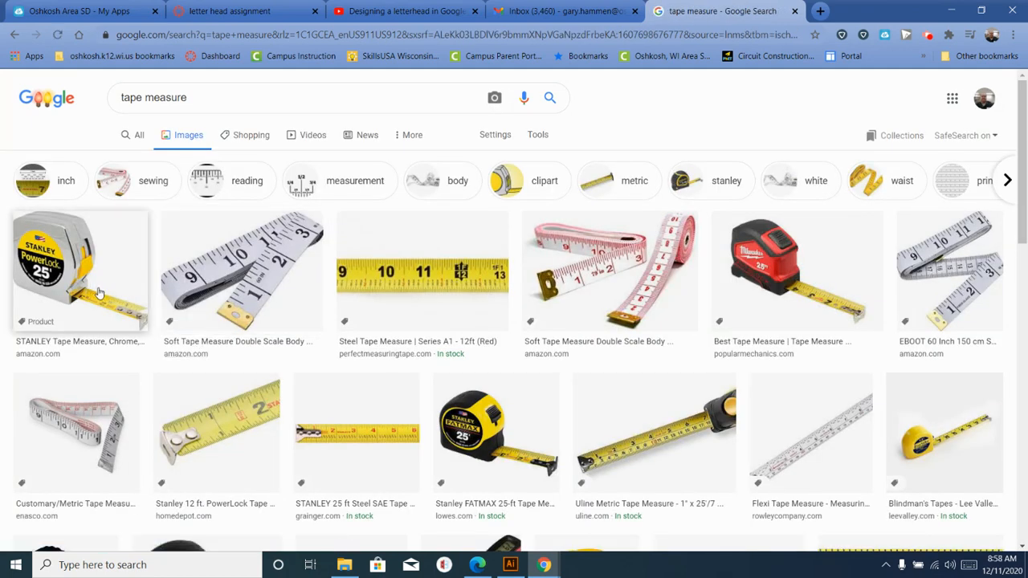
click(54, 277)
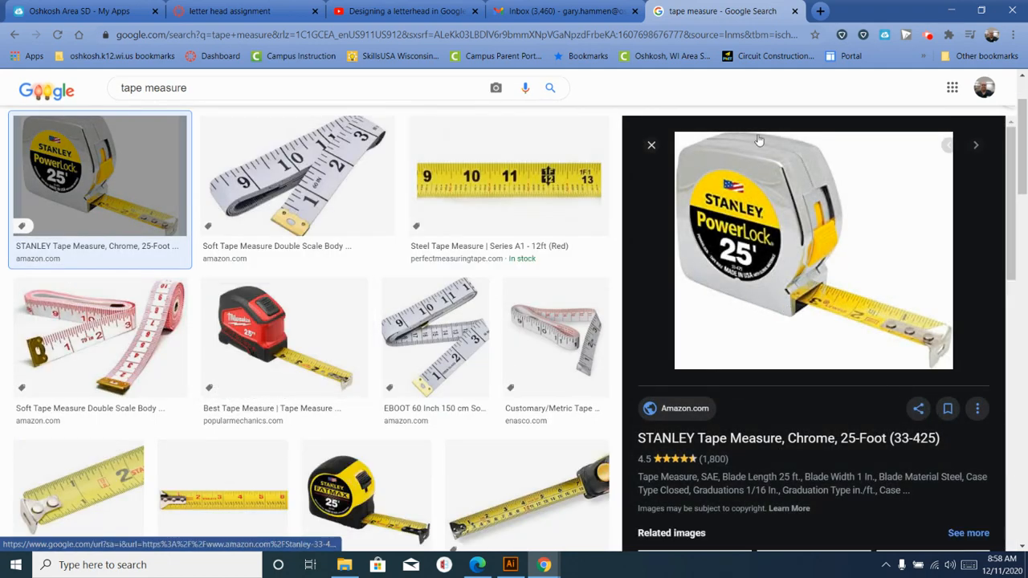
- Save the Stanley picture to the Desktop as tape measure.jpg
right_click(772, 250)
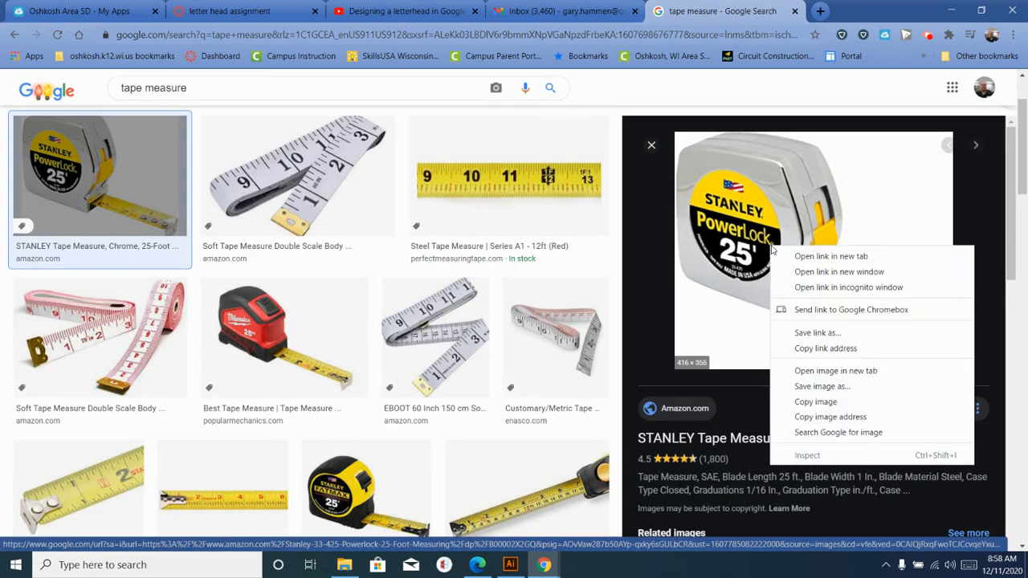
click(811, 387)
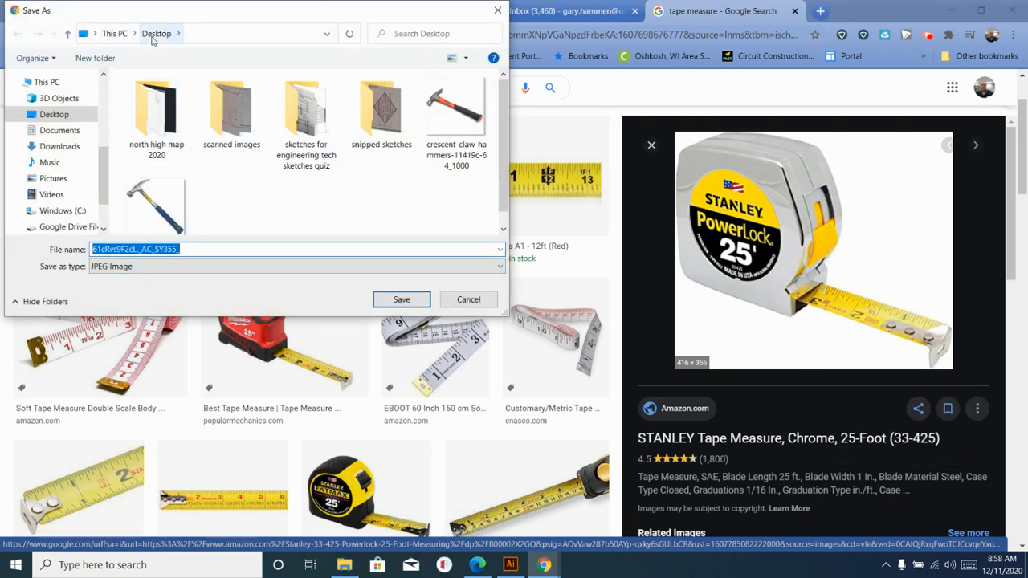
key(BackSpace)
key(ctrl+z)
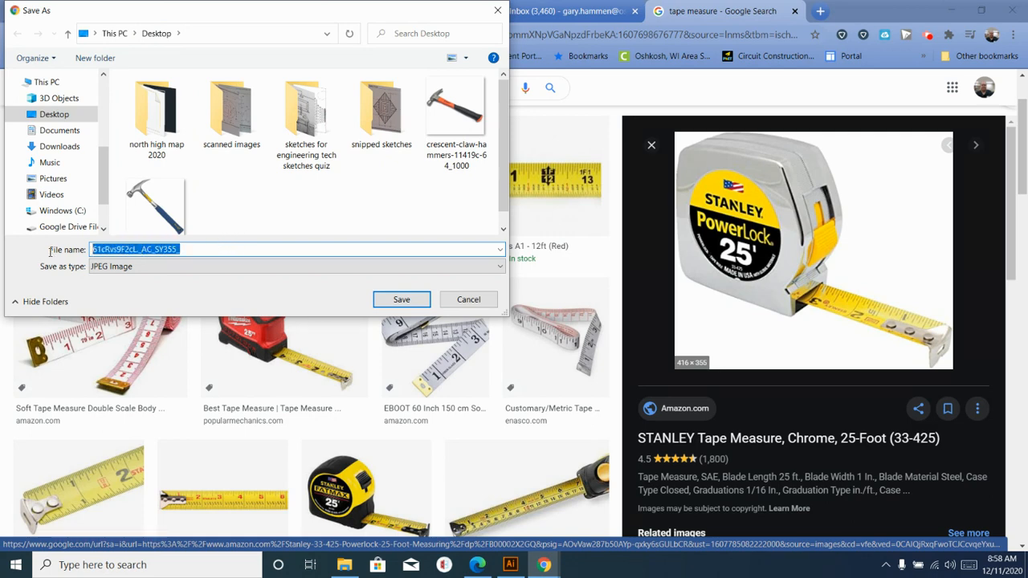
text(tape measure)
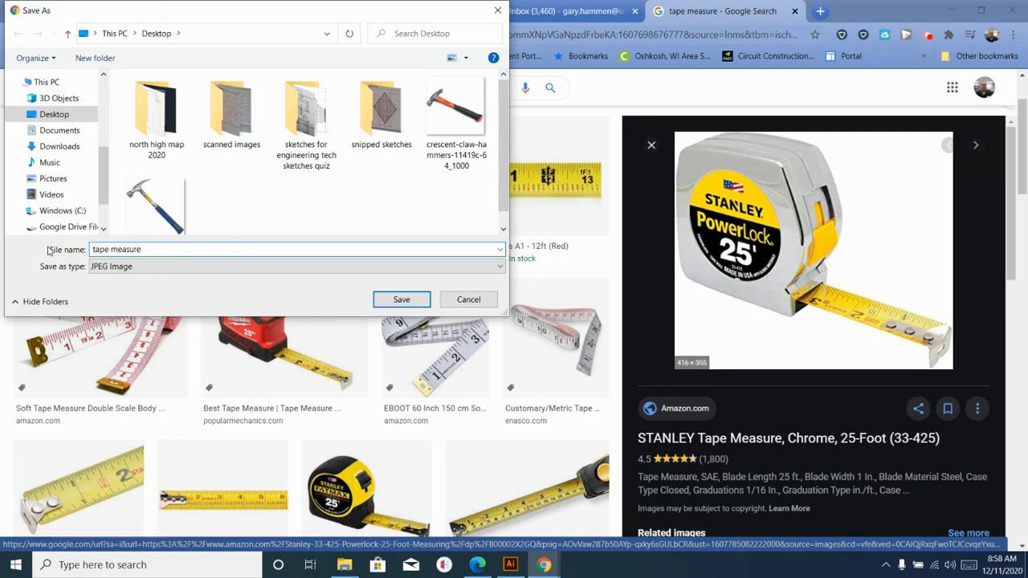
click(404, 299)
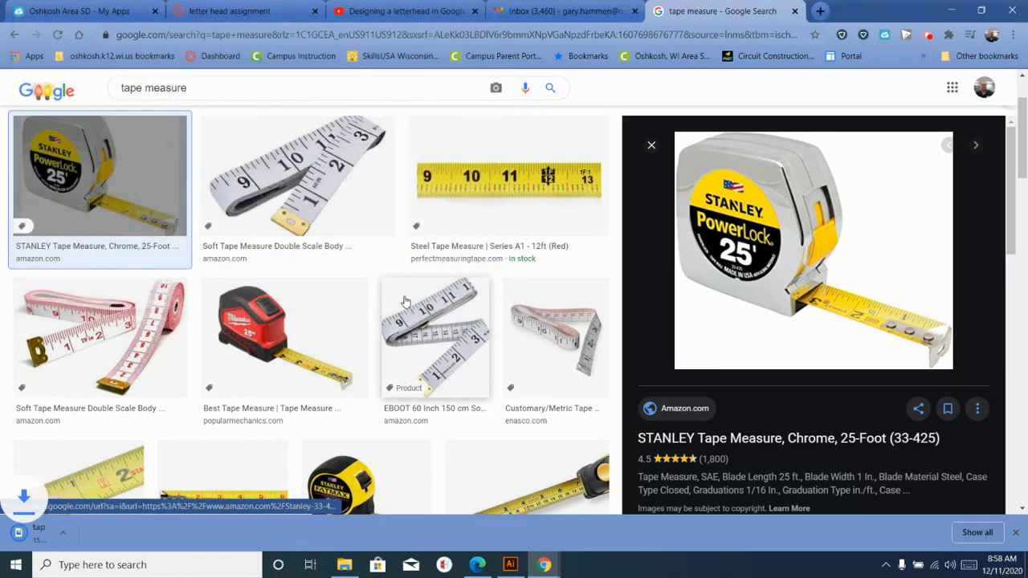
- Place the 'tape measure' image from the Desktop onto the letterhead
click(511, 565)
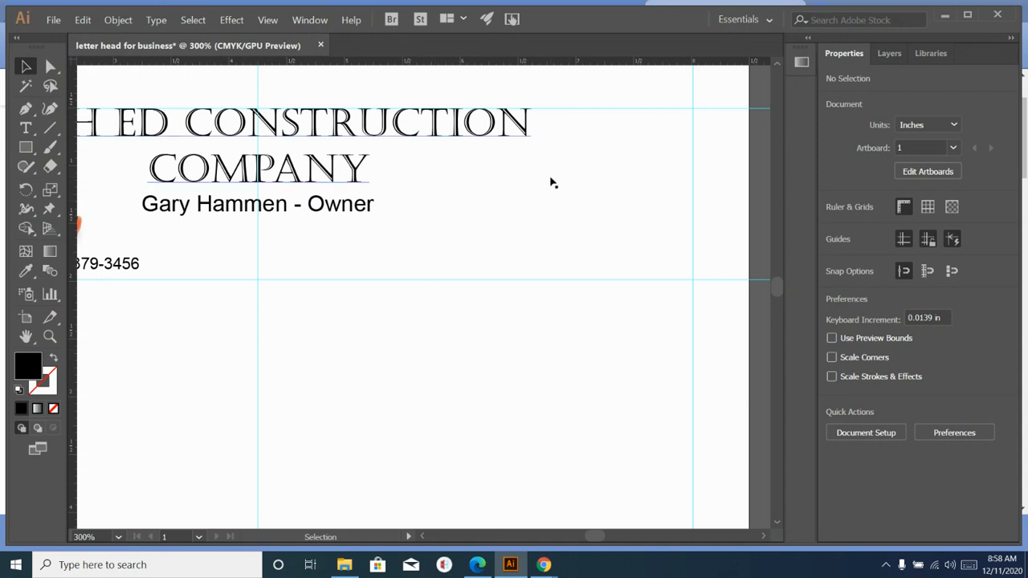
click(53, 20)
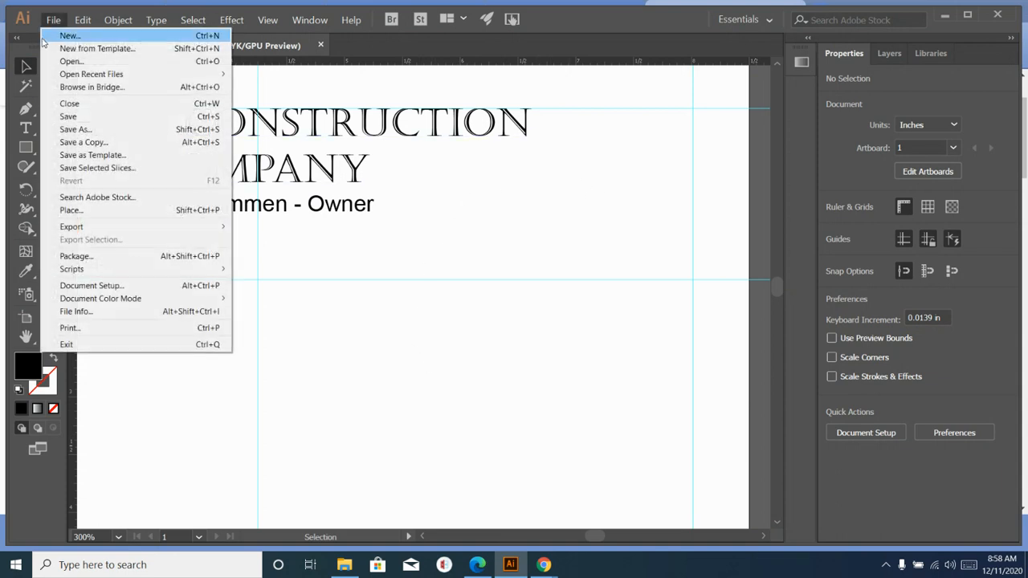
click(71, 210)
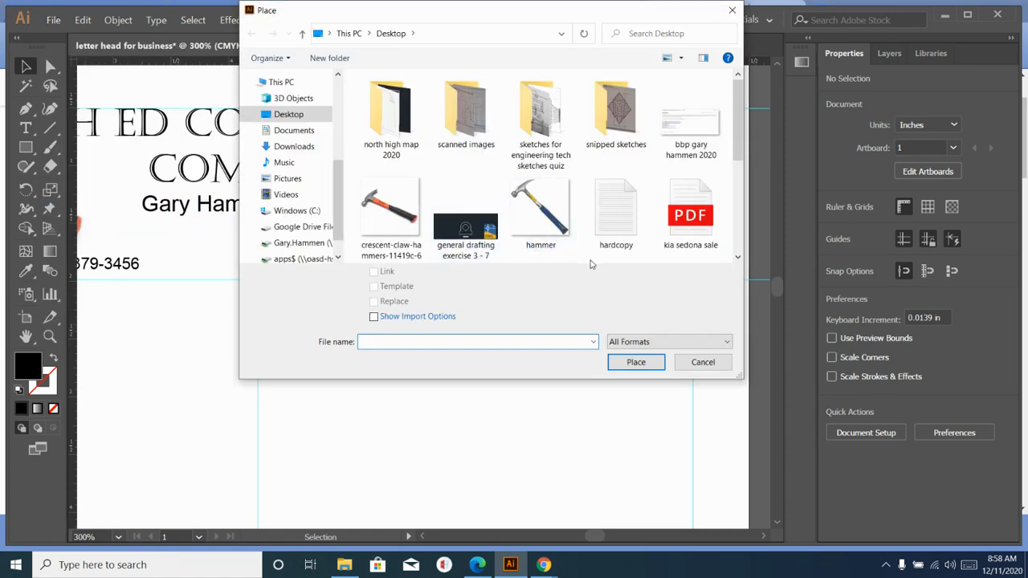
scroll(643, 177, down, 3)
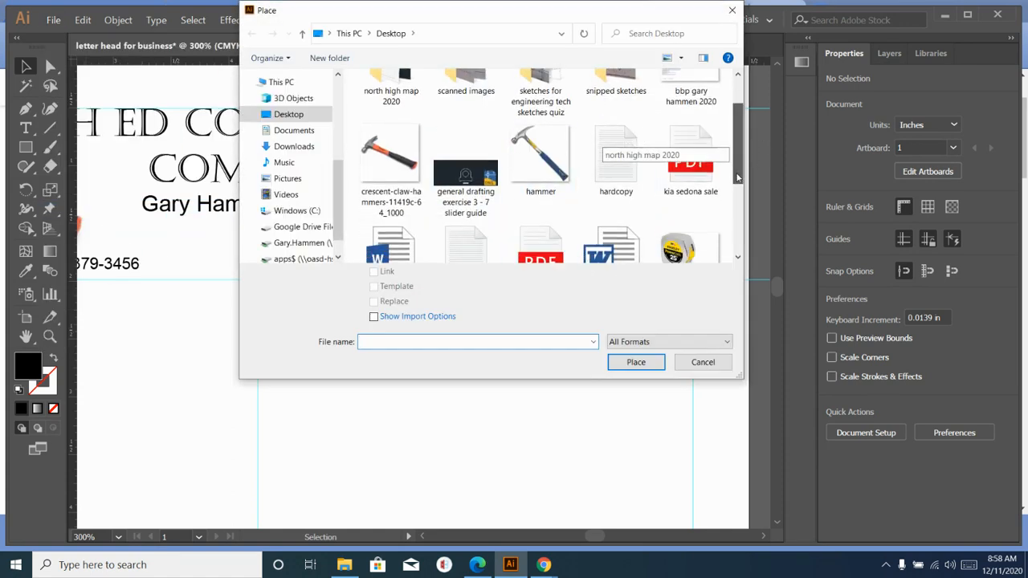
click(687, 200)
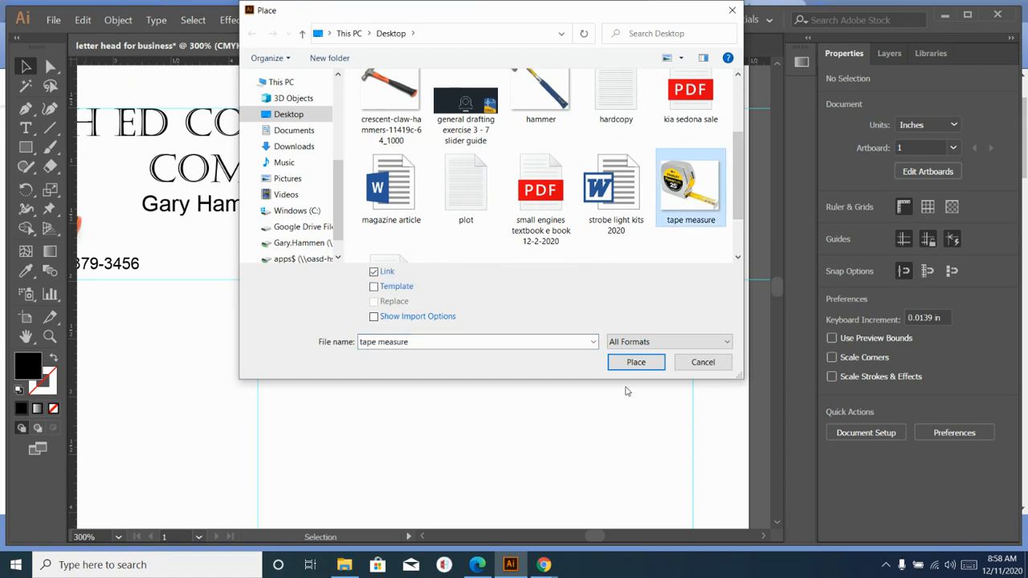
click(633, 362)
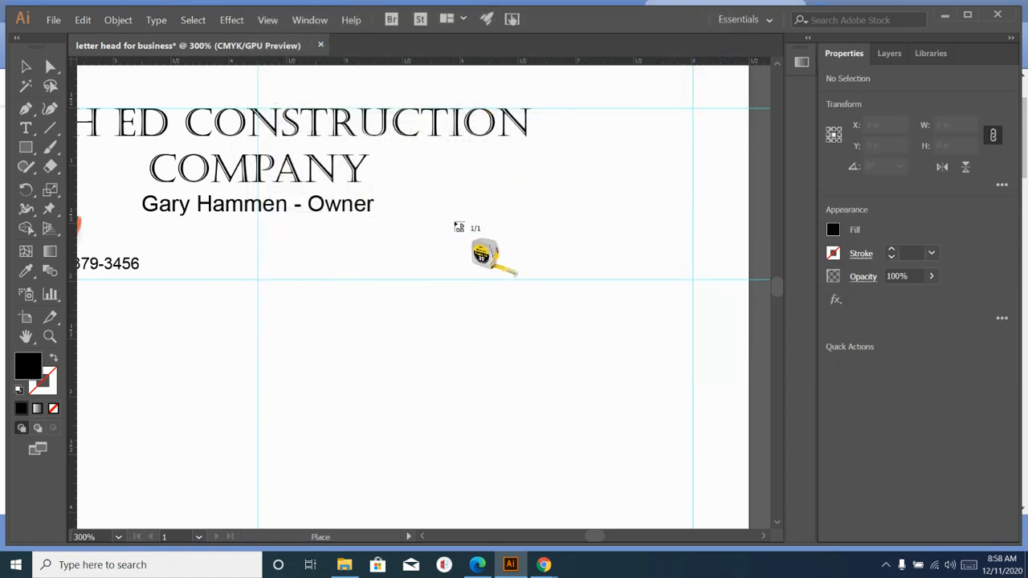
click(454, 223)
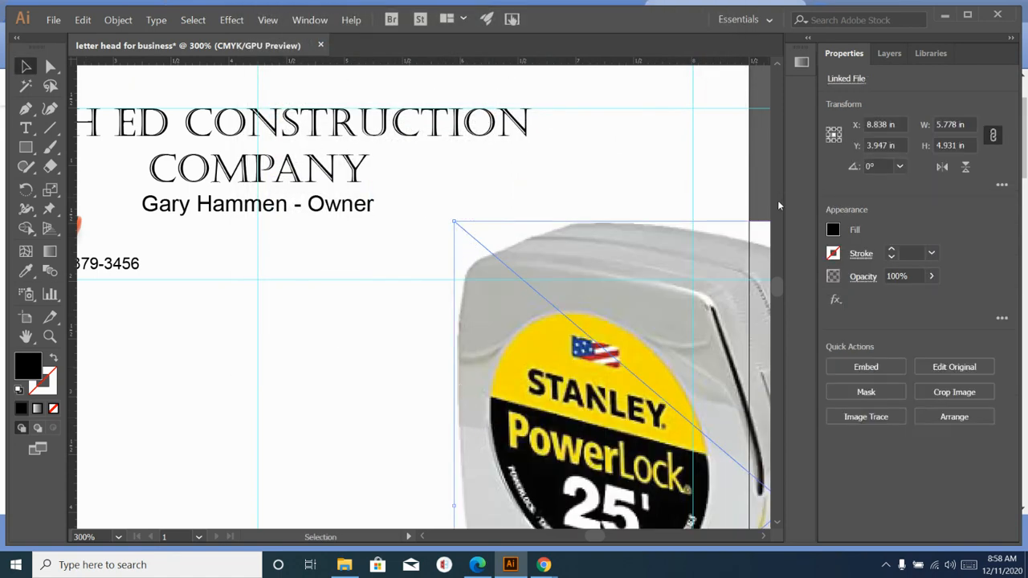
- Set the tape measure image's width and height to 2 in
click(970, 127)
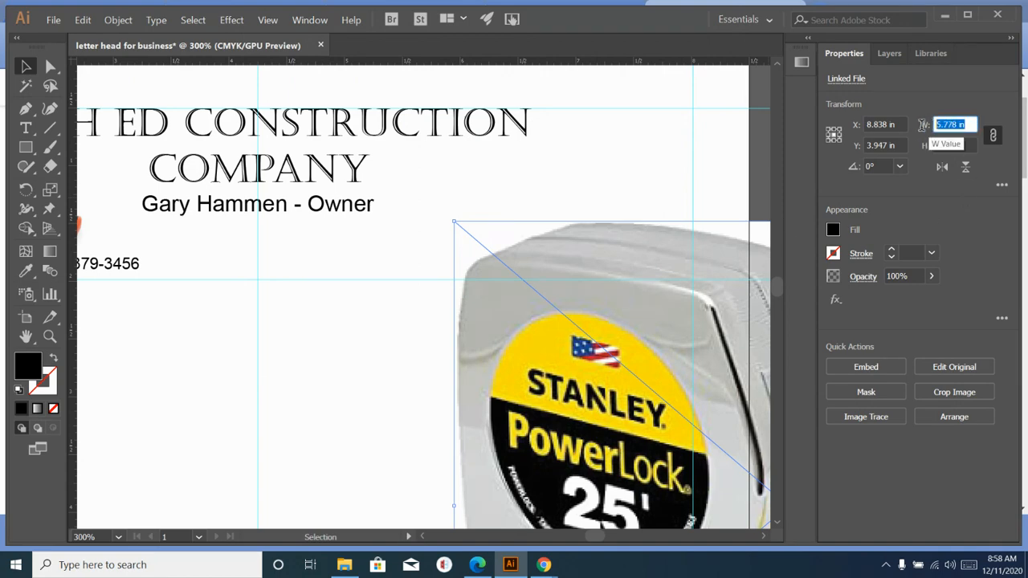
text(2)
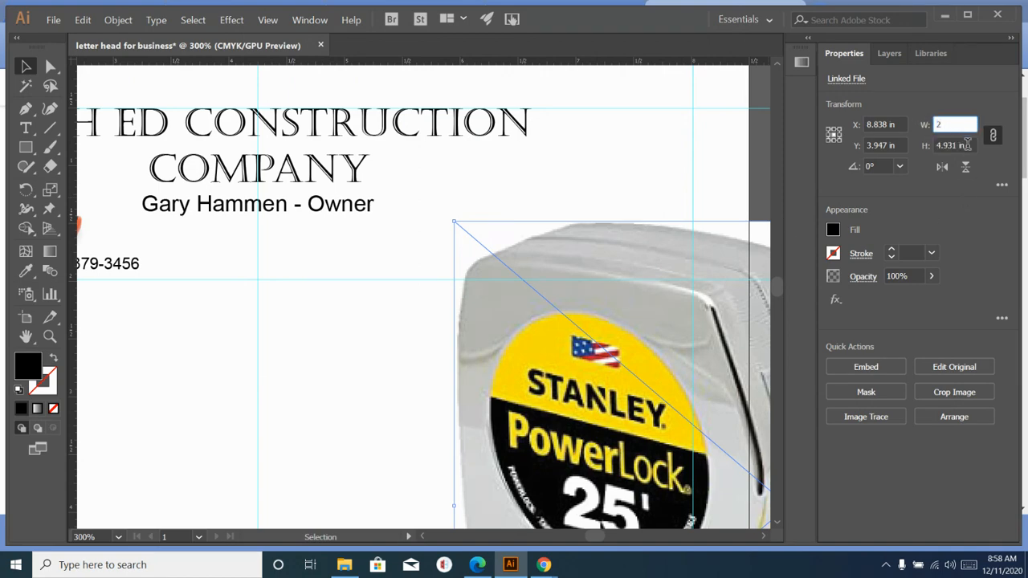
click(963, 144)
text(2)
double_click(932, 146)
text(2)
key(Return)
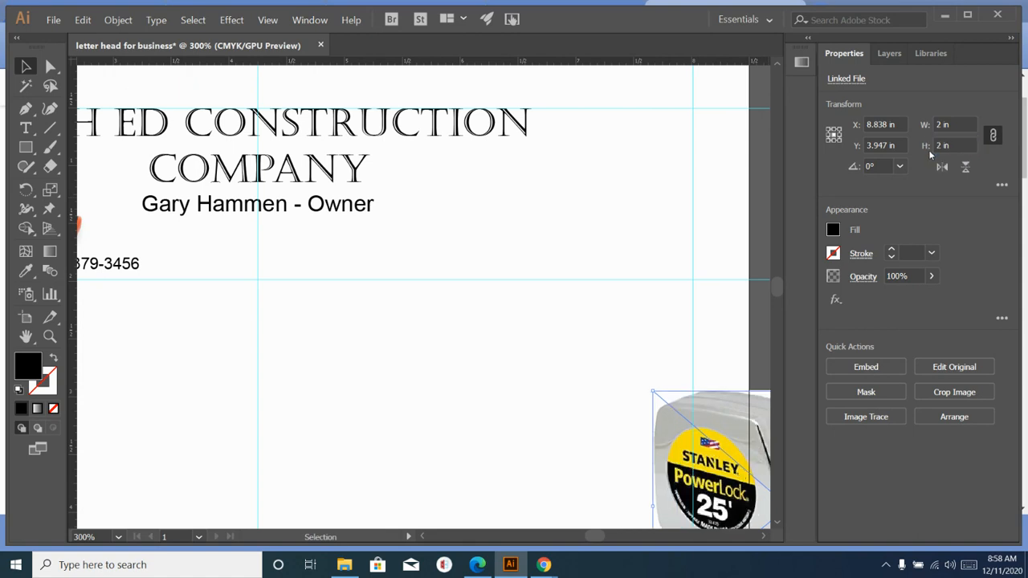
- Shrink the tape measure proportionally and set it top-right, level with the company name
drag(719, 470, 528, 257)
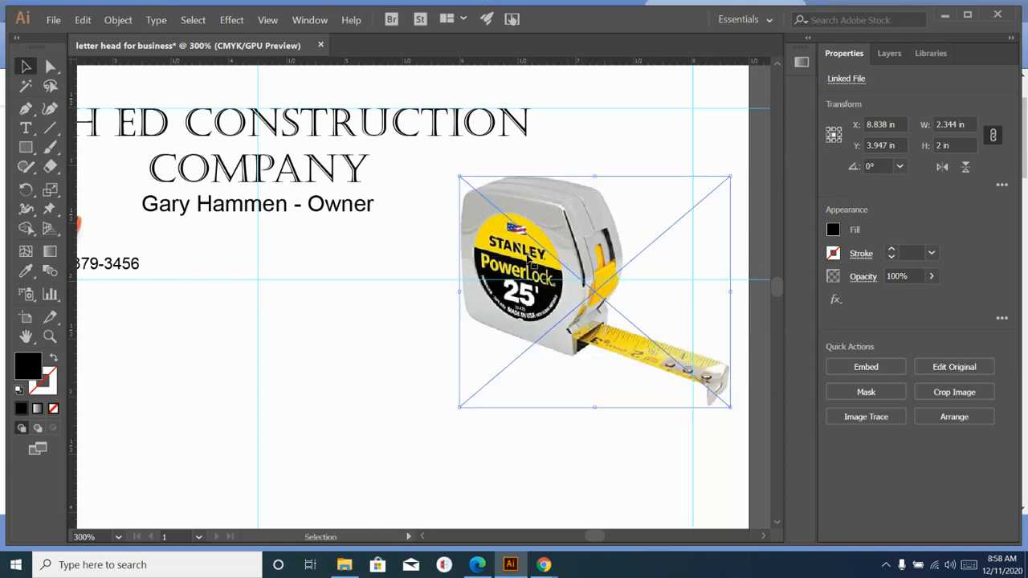
scroll(555, 321, down, 1)
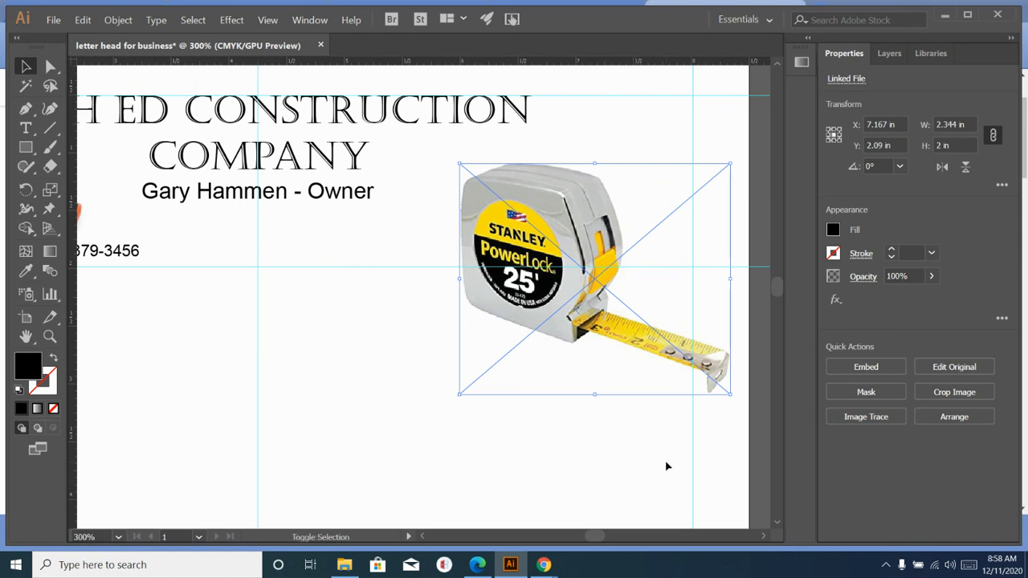
drag(730, 394, 598, 281)
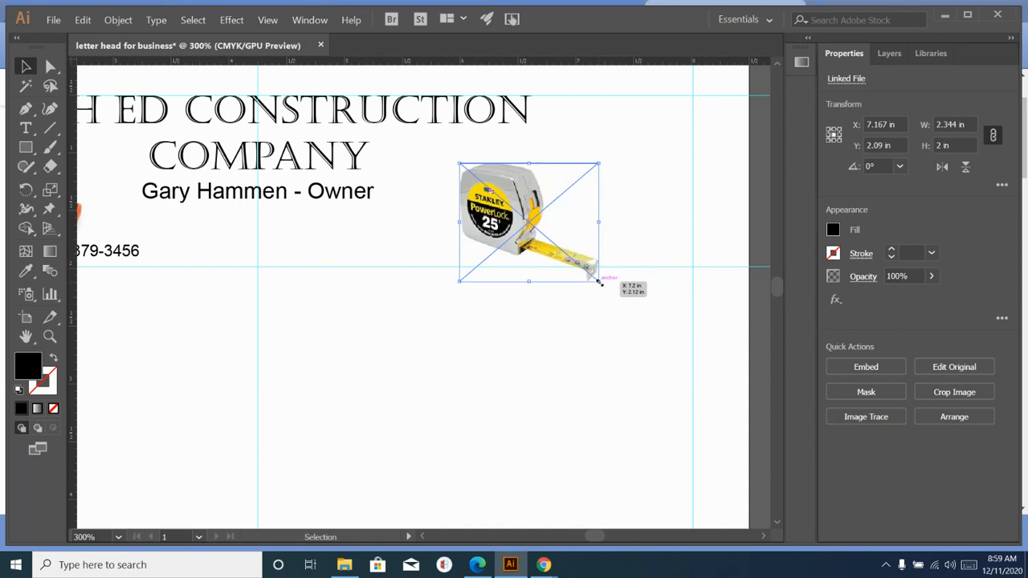
drag(541, 224, 592, 193)
click(592, 333)
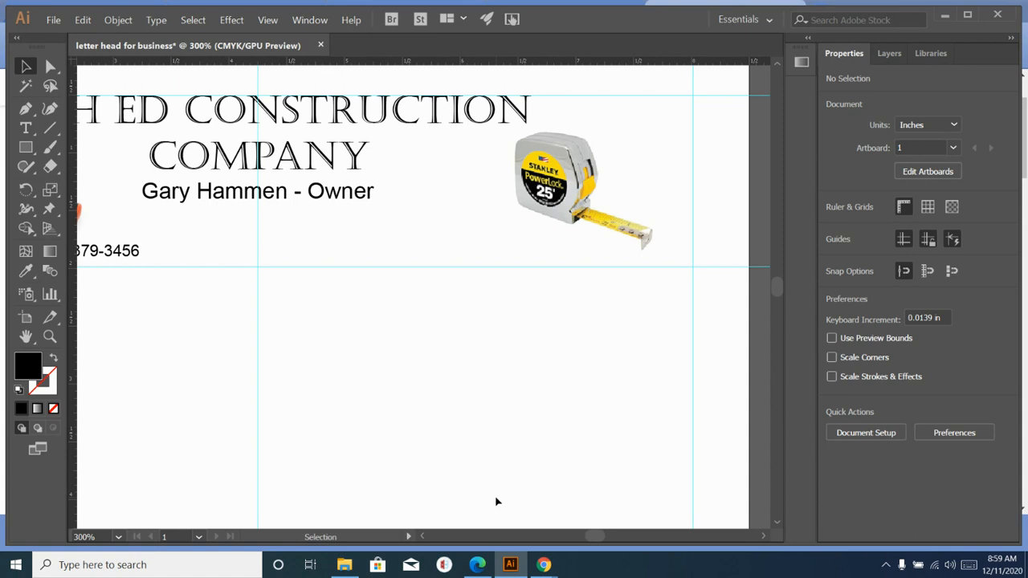
key(ctrl+minus)
key(ctrl+minus)
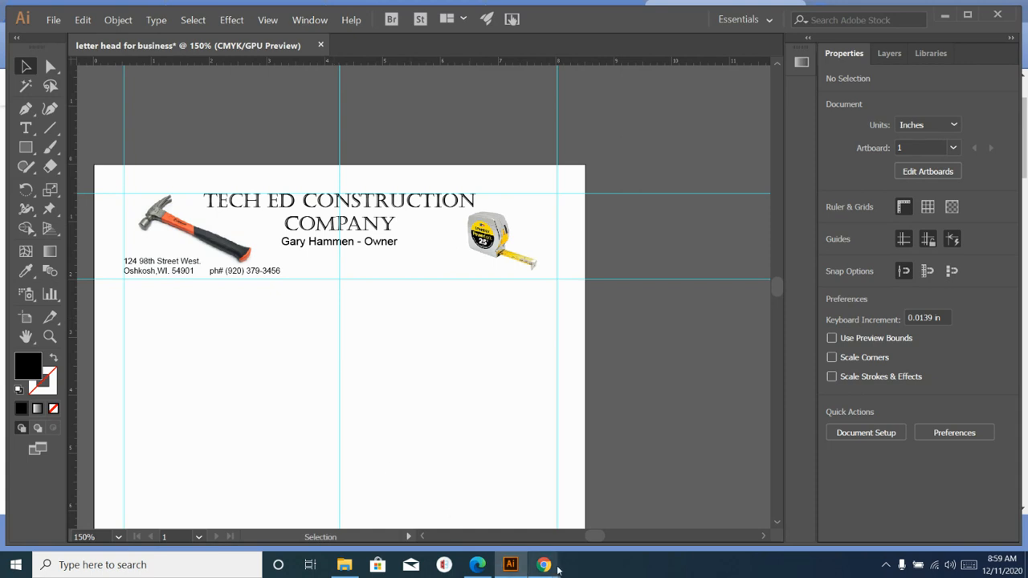
- View the finished letterhead with hammer, heading, address block and tape measure at 150%
mouse_move(548, 567)
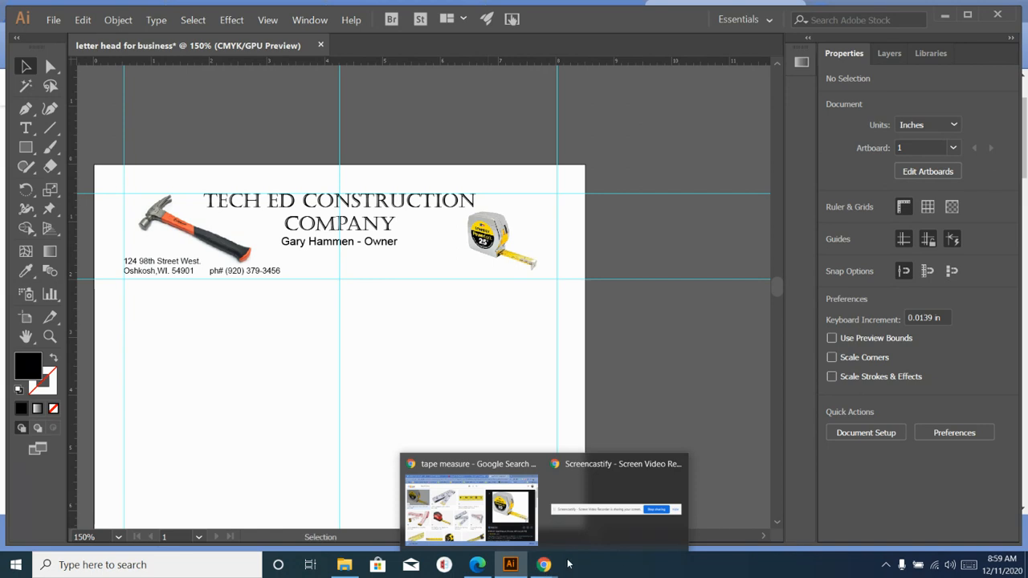
click(578, 528)
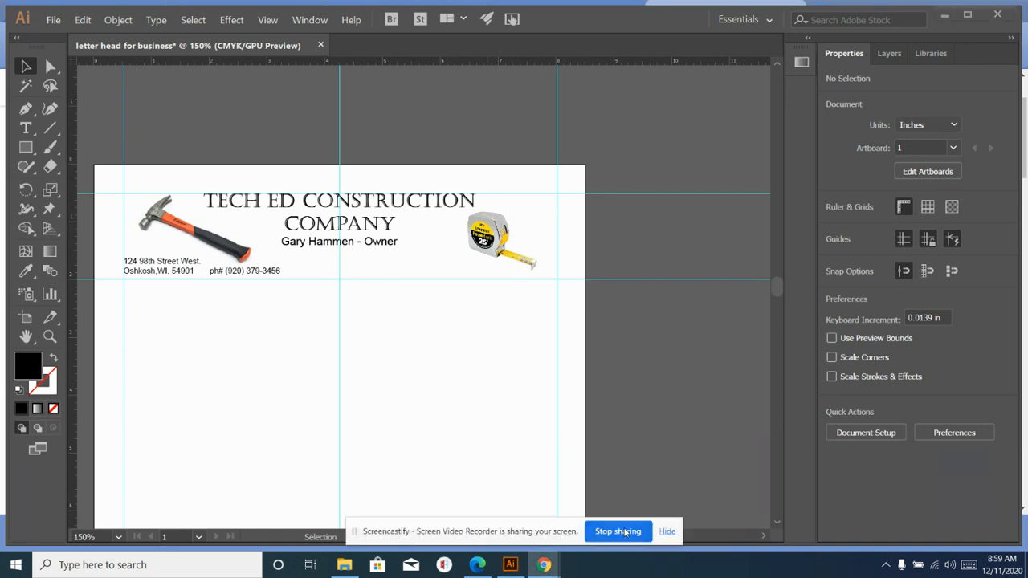